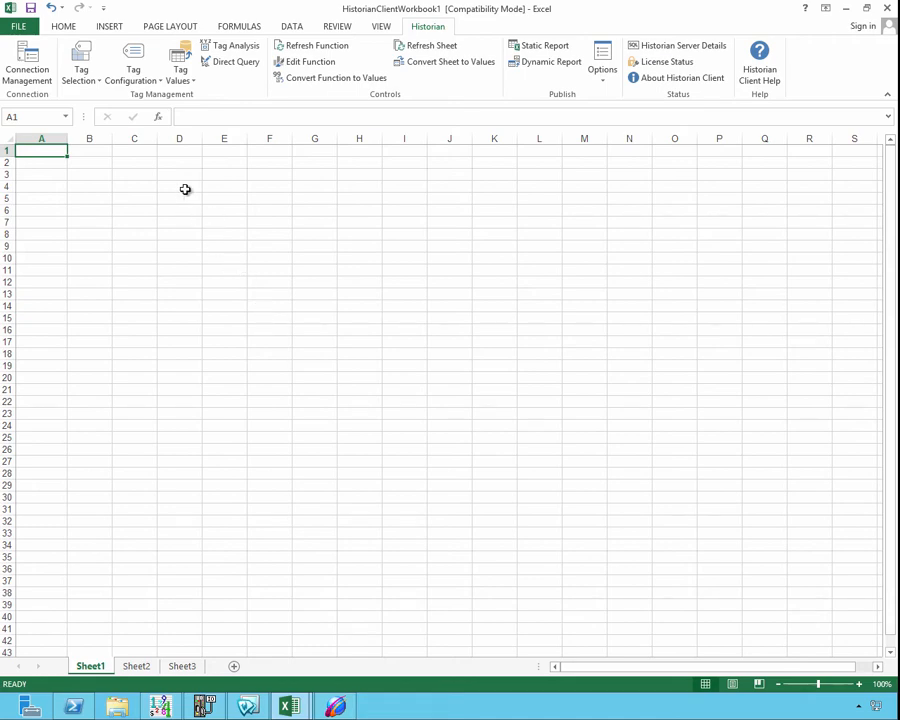
- Start a Summary Tag Selection and filter the summary tags by the Average calculation type
left_click(96, 81)
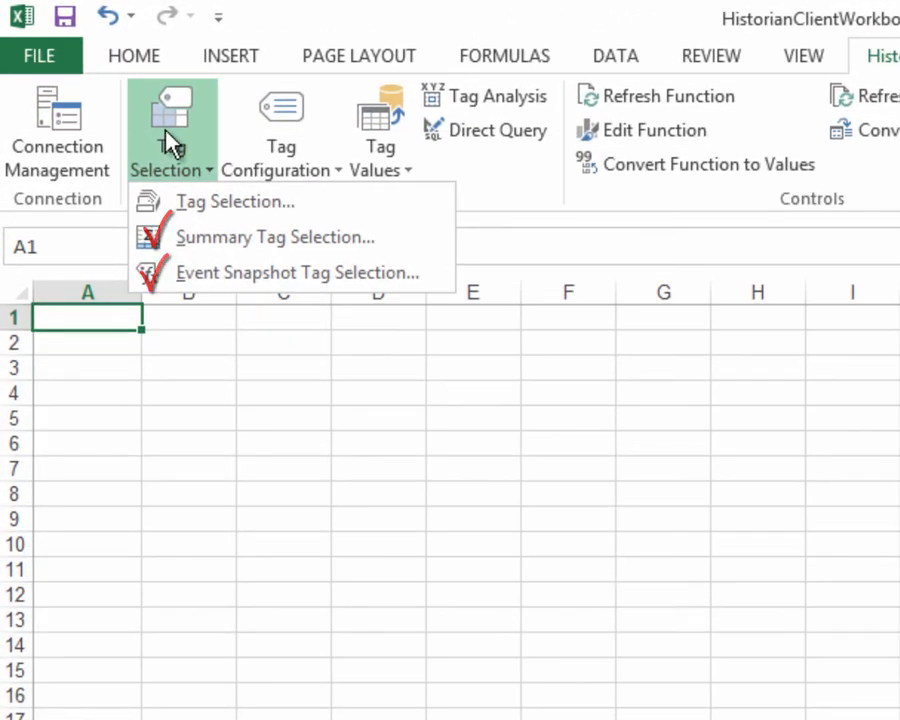
left_click(200, 238)
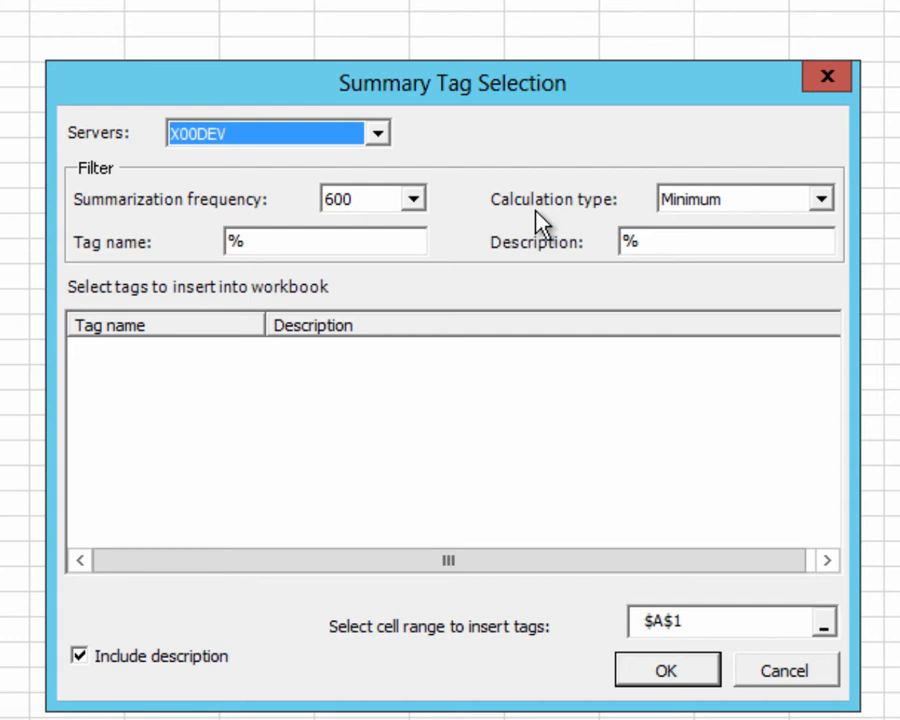
left_click(741, 200)
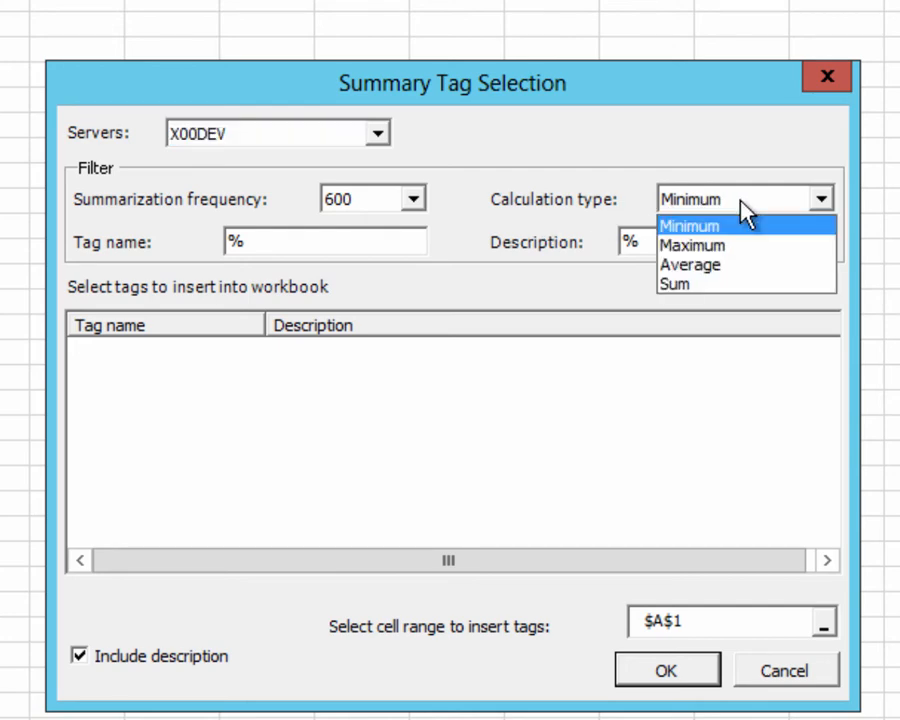
left_click(686, 201)
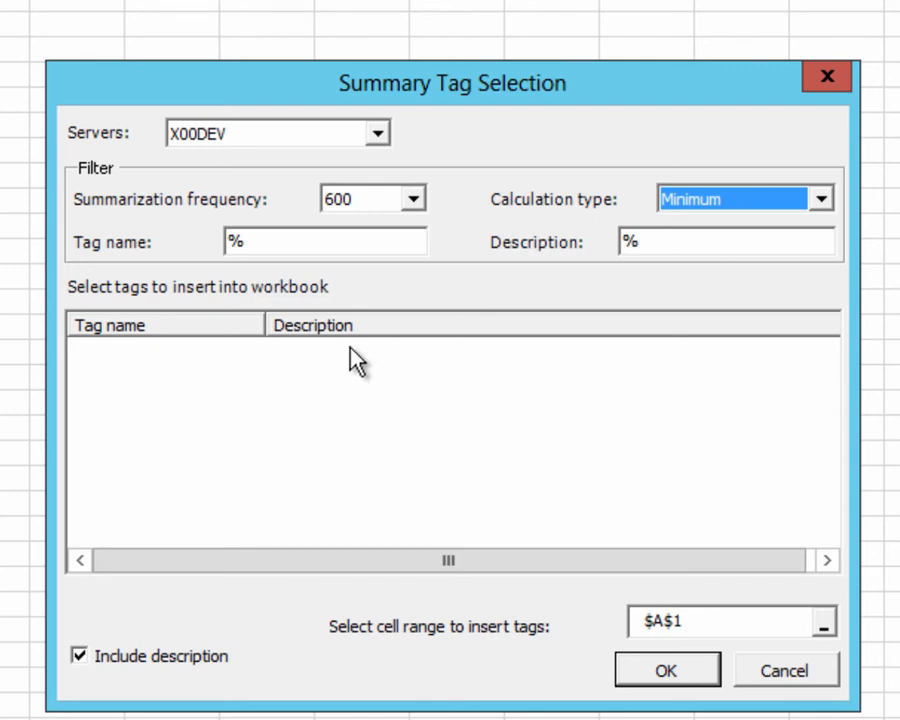
left_click(820, 200)
left_click(763, 245)
left_click(766, 203)
left_click(695, 266)
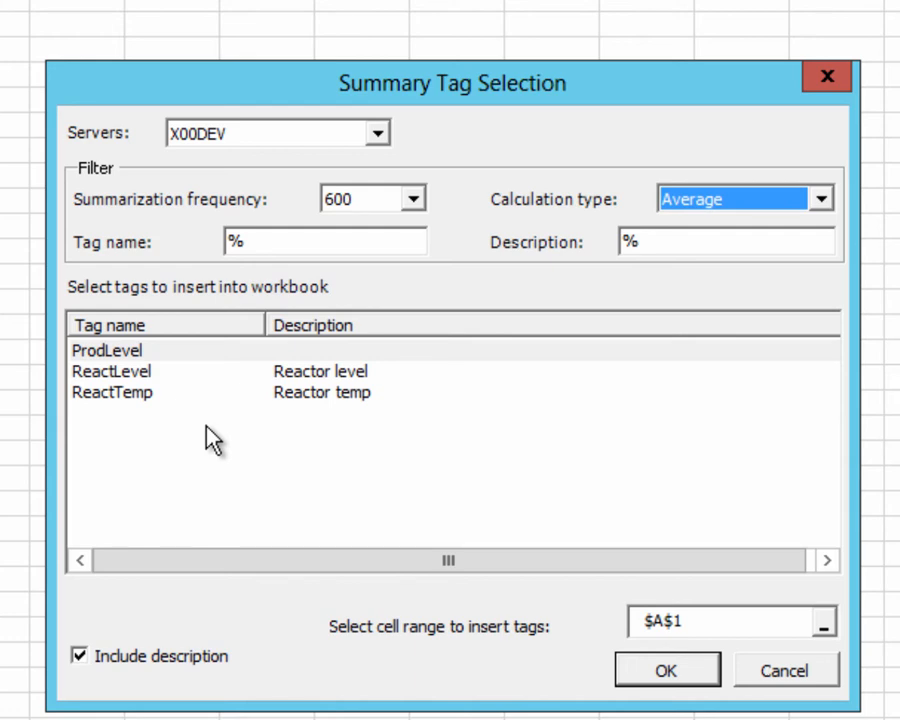
- Insert the ProdLevel, ReactLevel and ReactTemp summary tags starting at cell A1, without their descriptions
left_click(80, 658)
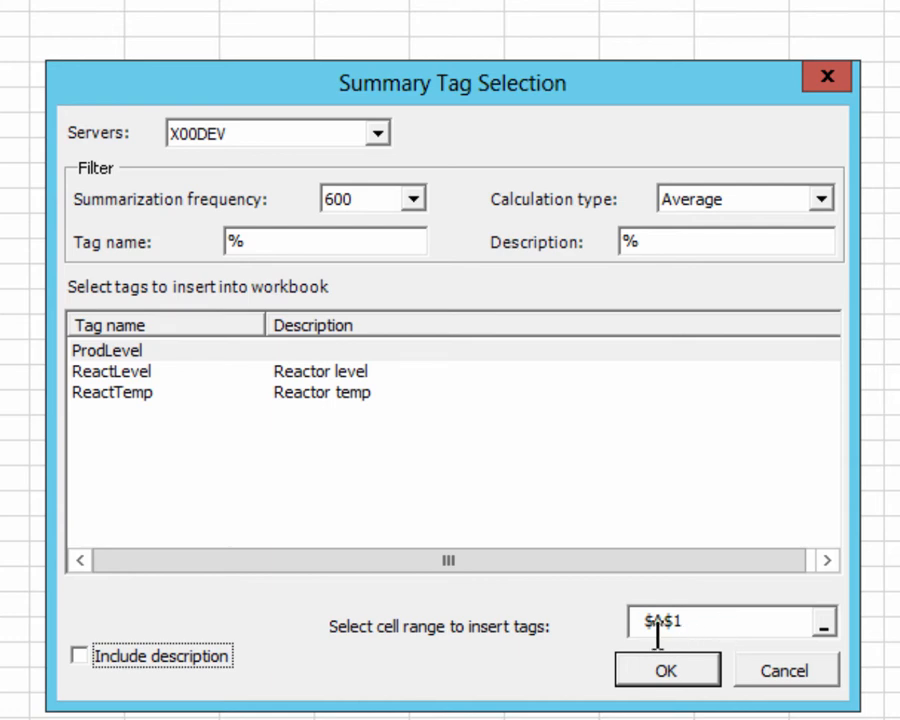
left_click_drag(145, 358, 146, 412)
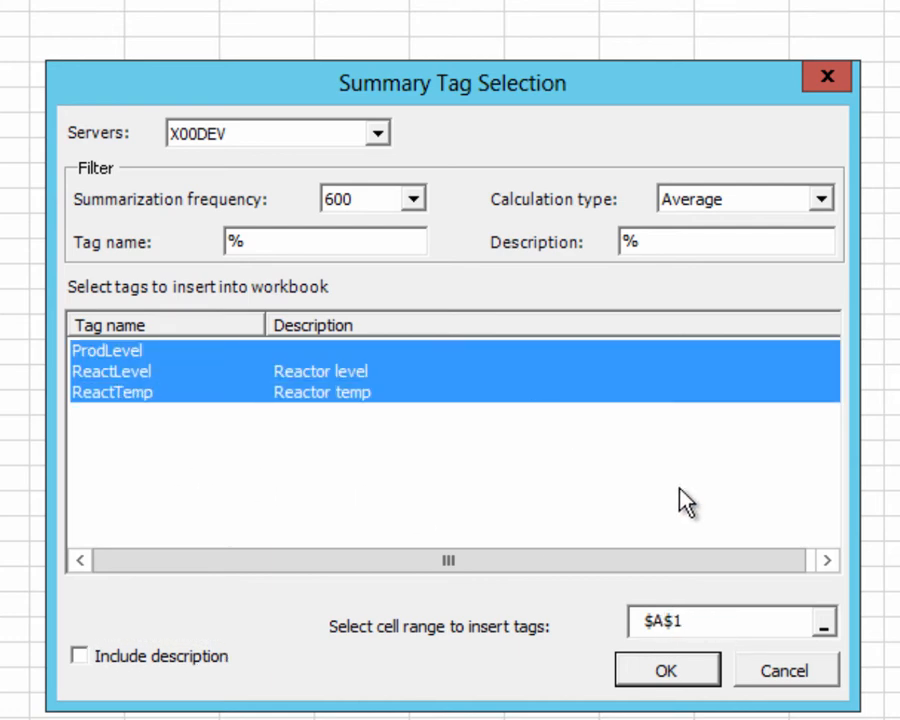
left_click(660, 674)
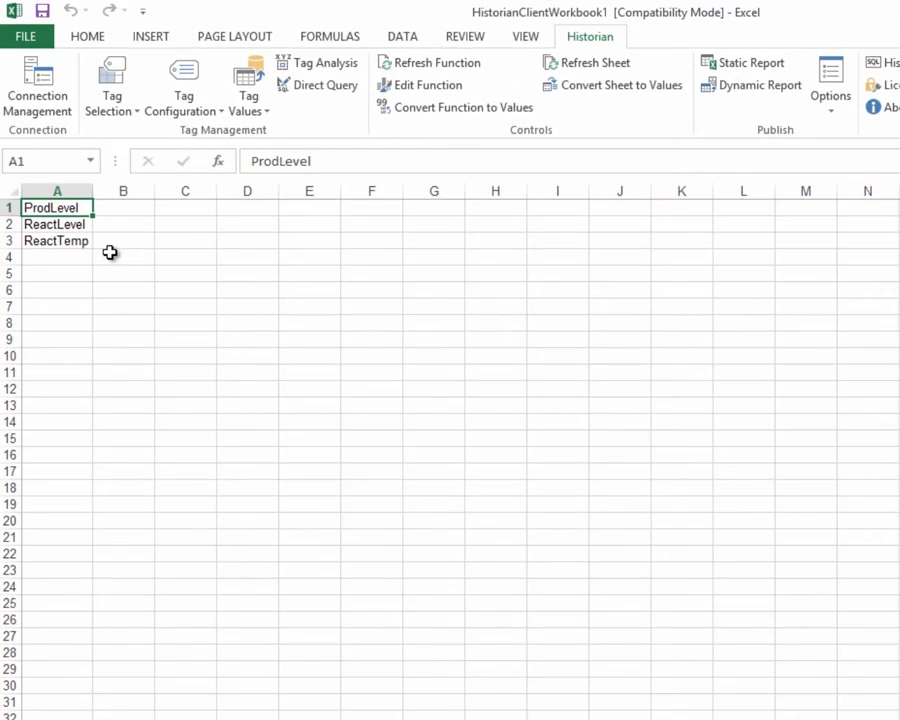
left_click(66, 226)
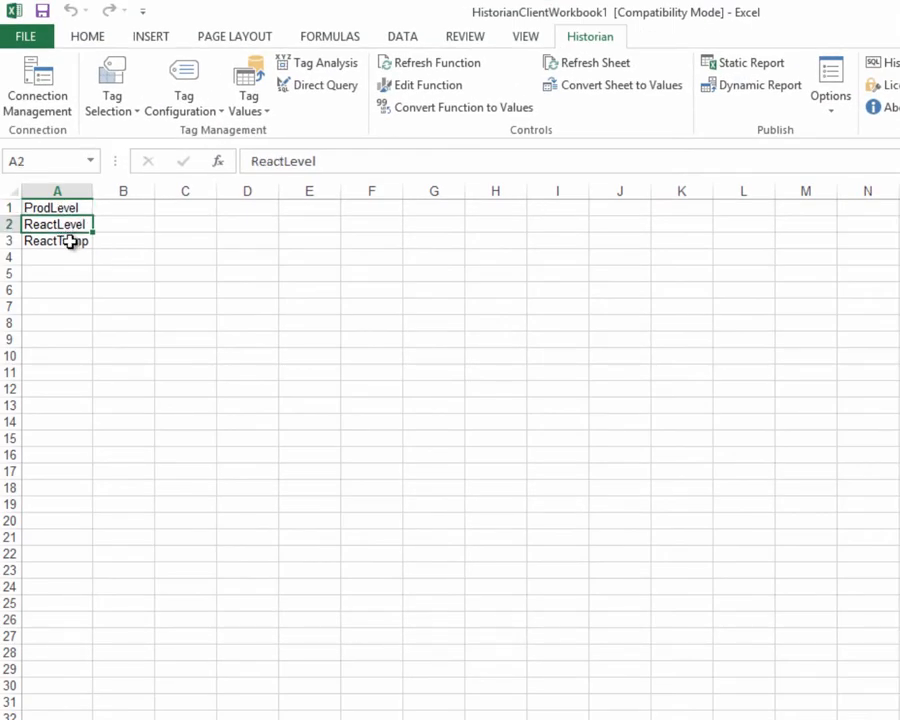
left_click(70, 241)
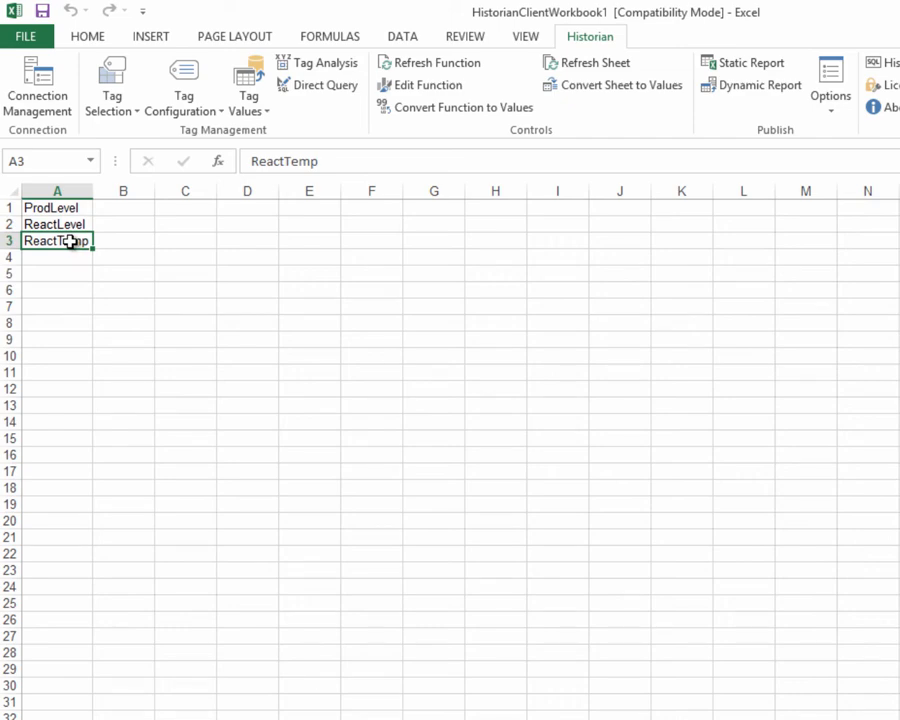
- Start an Event Snapshot Tag Selection and look over the analog snapshot tags of the SysStatusEvent event tag
left_click(114, 116)
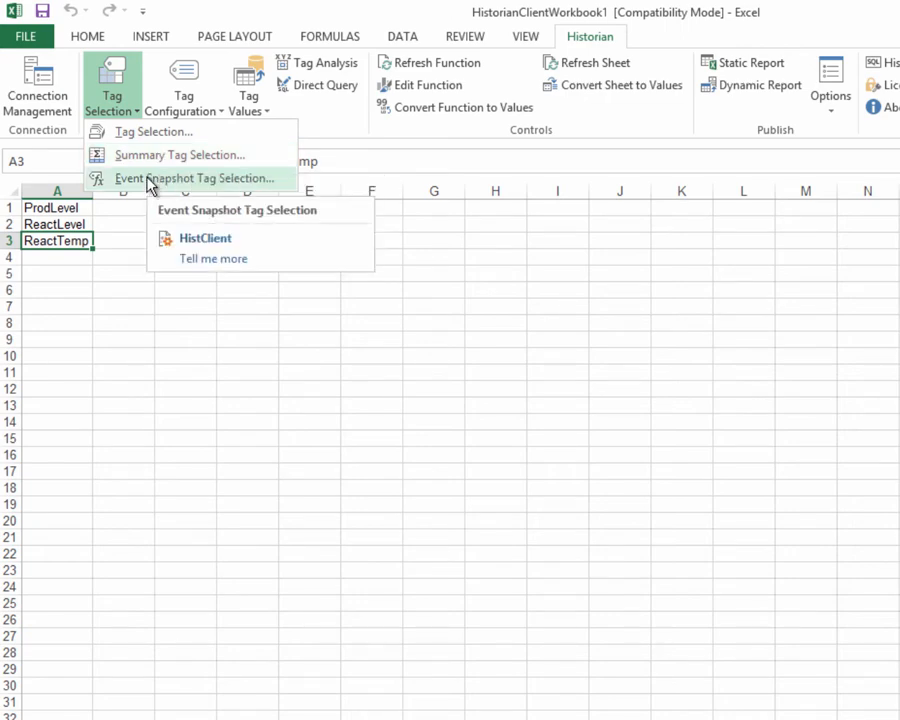
left_click(148, 179)
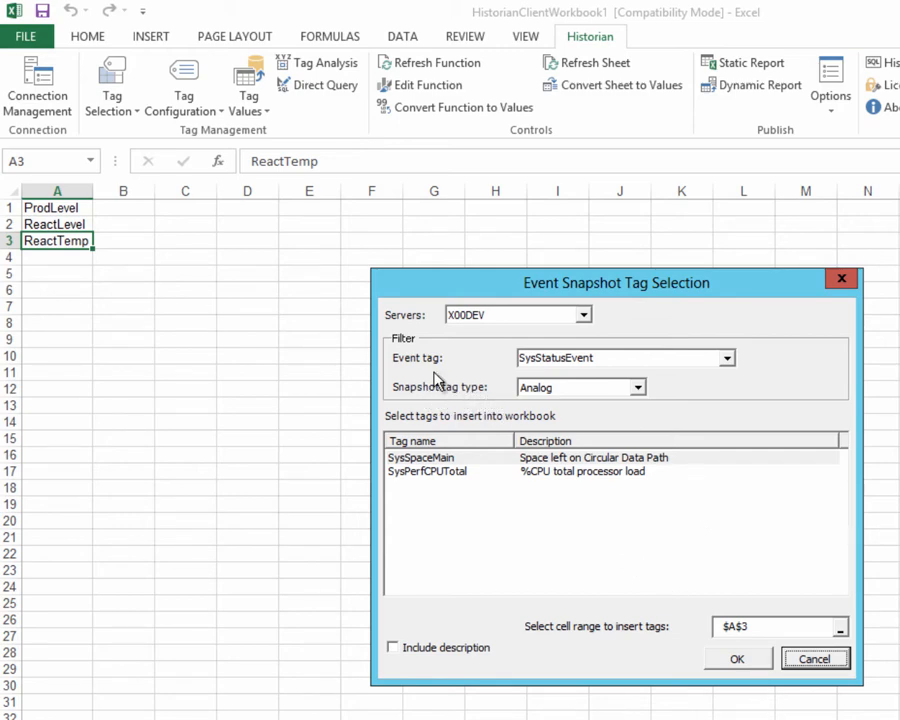
left_click(727, 360)
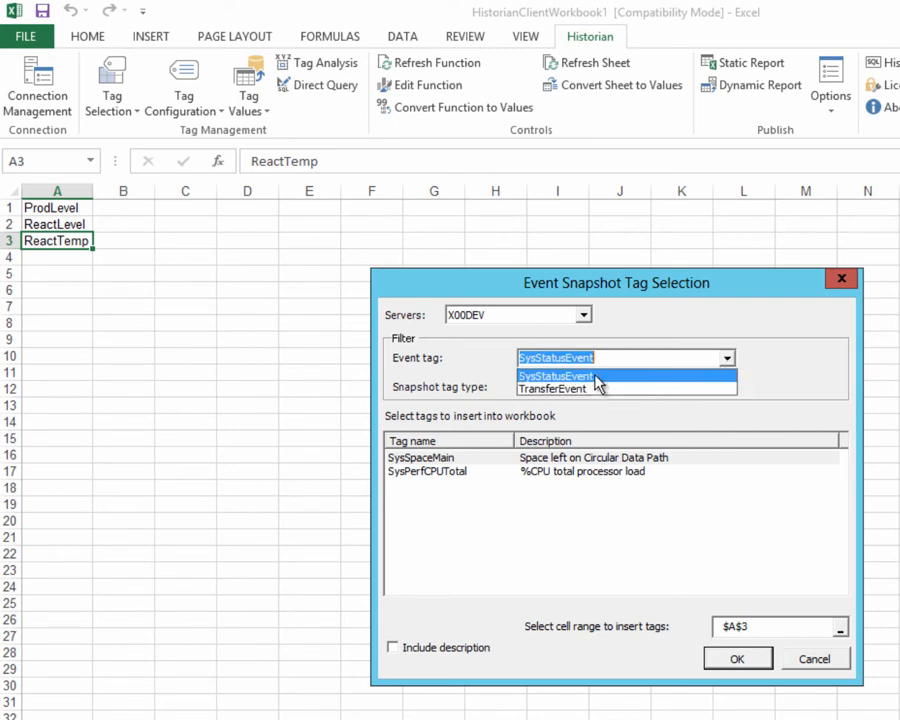
left_click(598, 380)
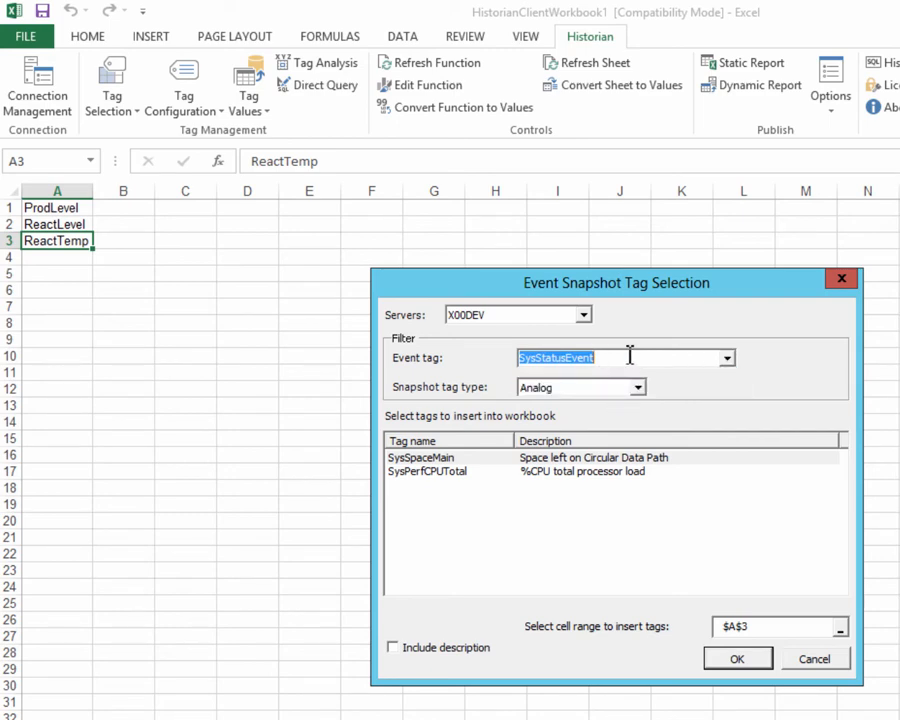
left_click(446, 460)
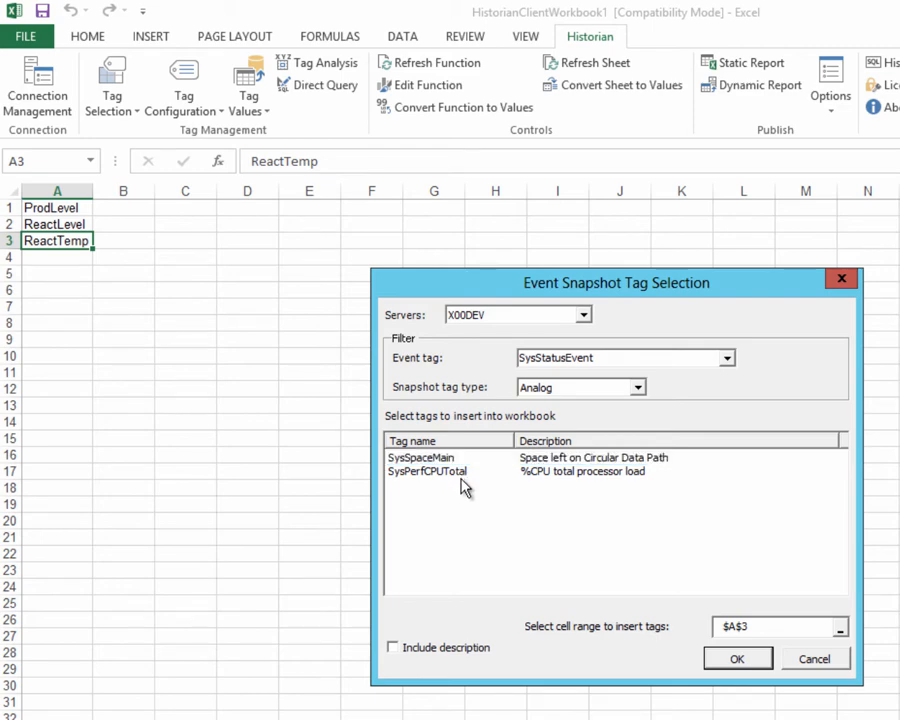
left_click(468, 480)
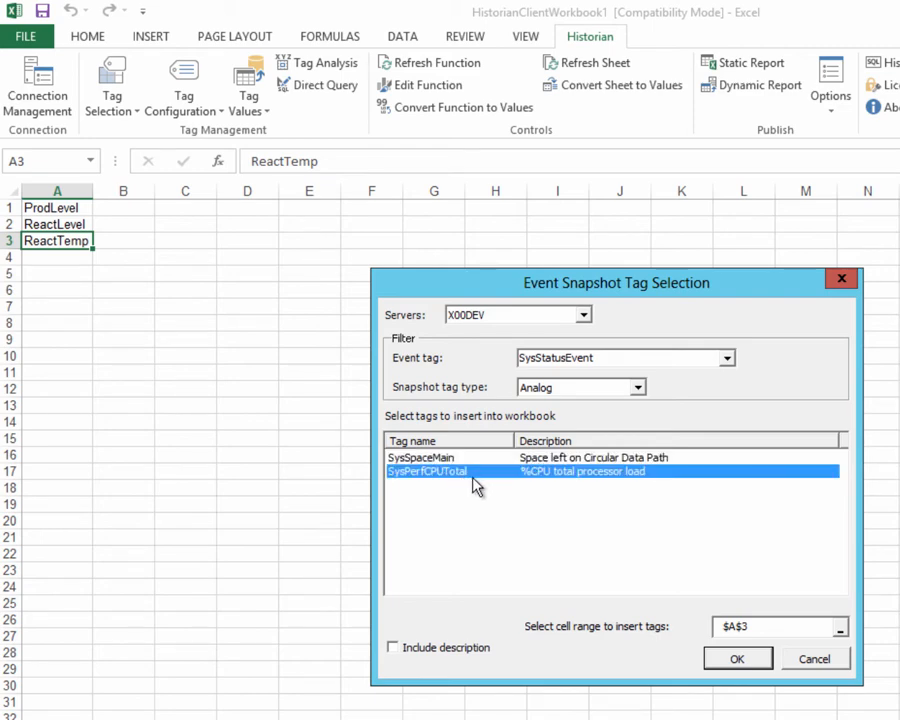
- Change the event tag filter to TransferEvent and go through its analog snapshot tags one by one
left_click(728, 358)
left_click(557, 390)
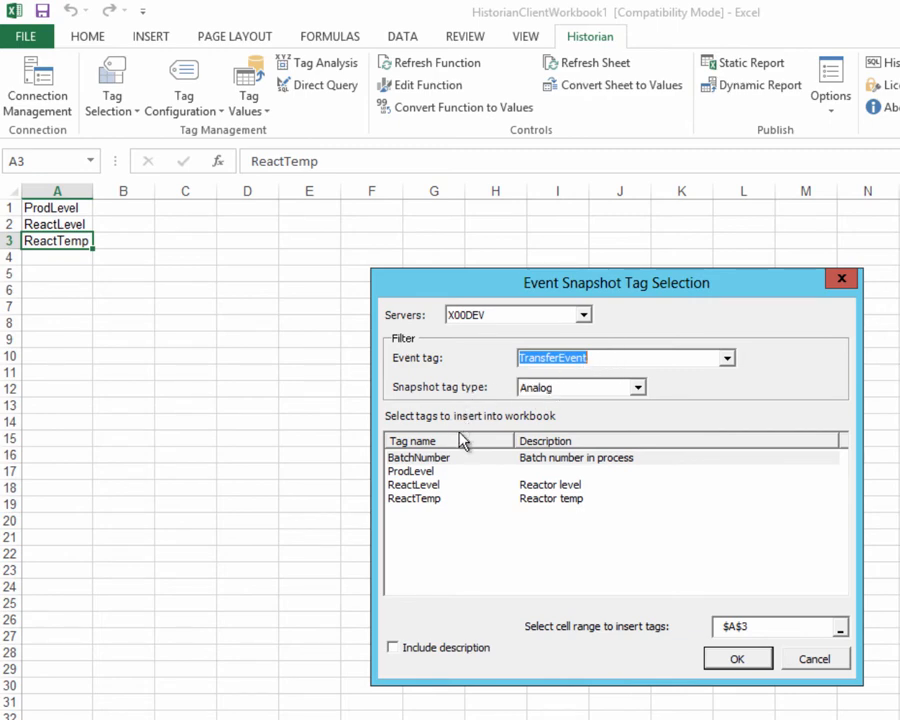
left_click(420, 461)
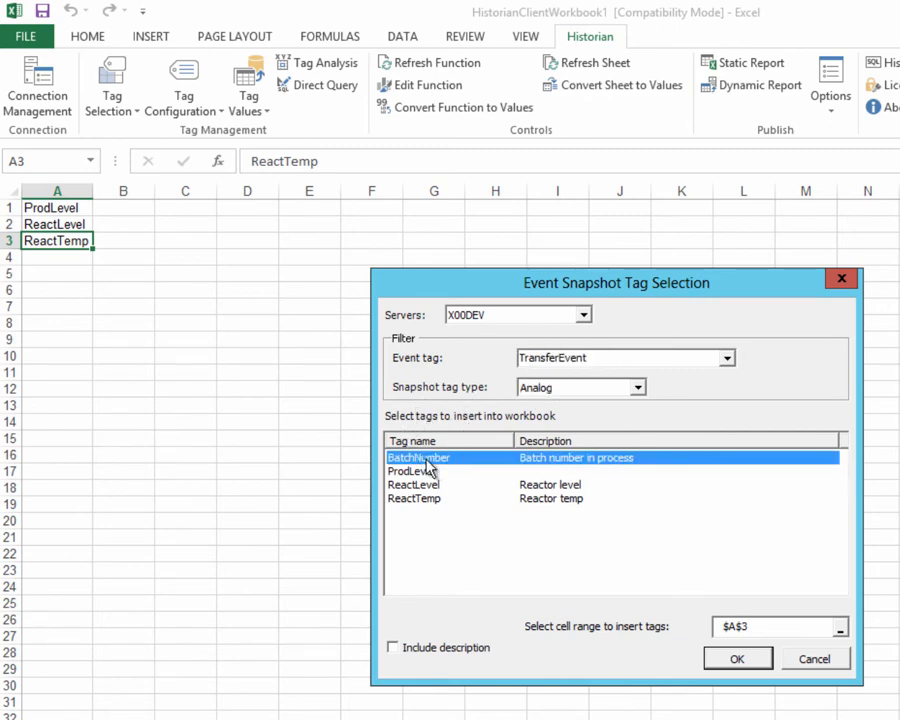
left_click(424, 474)
left_click(422, 487)
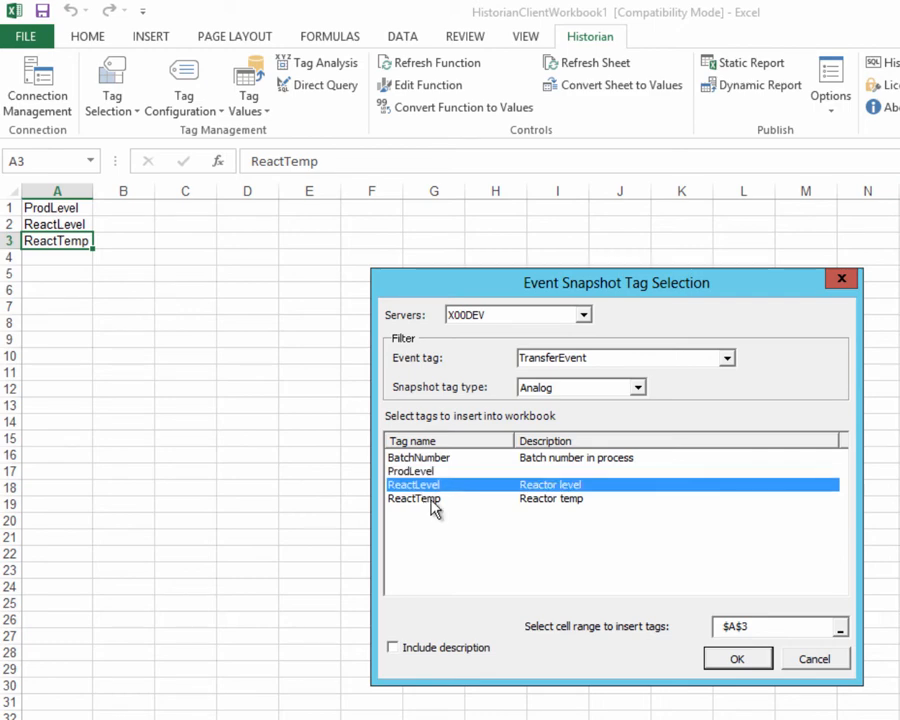
left_click(424, 498)
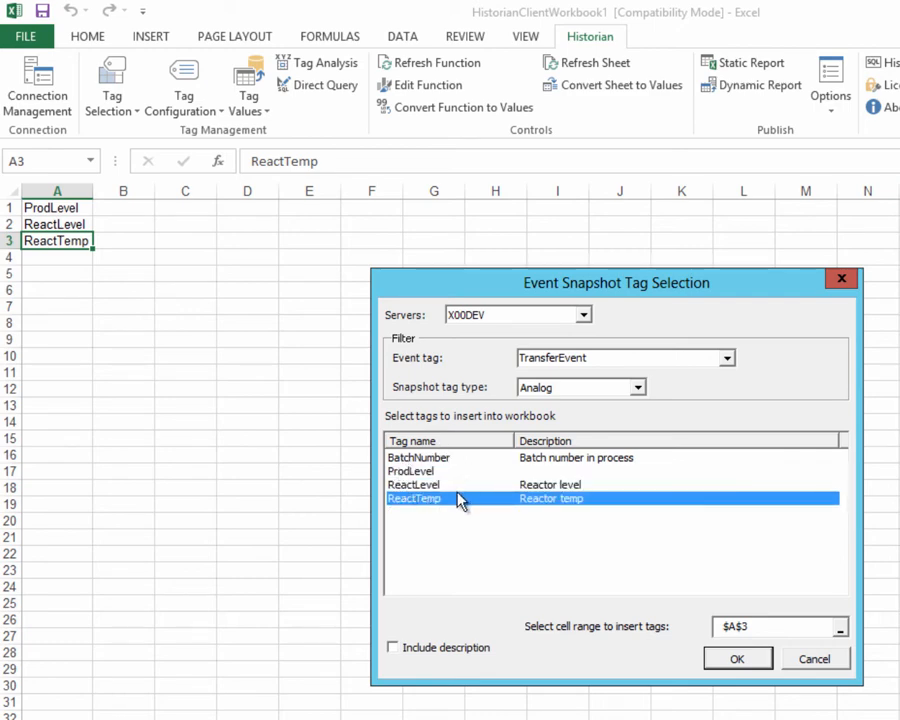
- Check the Discrete and String snapshot tag types for TransferEvent, and return the type to Analog
left_click(638, 389)
left_click(638, 389)
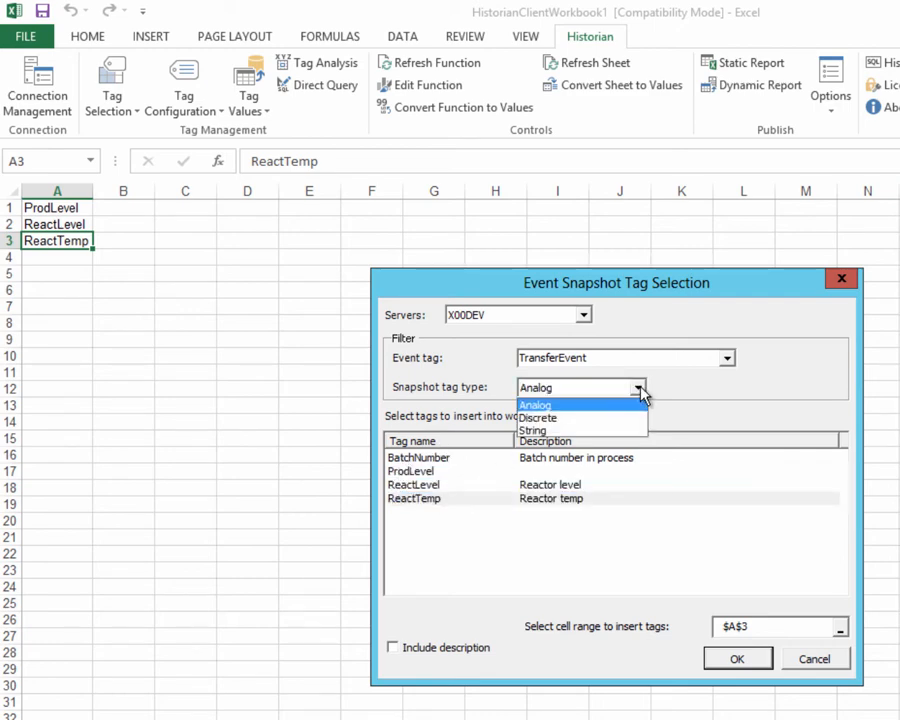
left_click(550, 418)
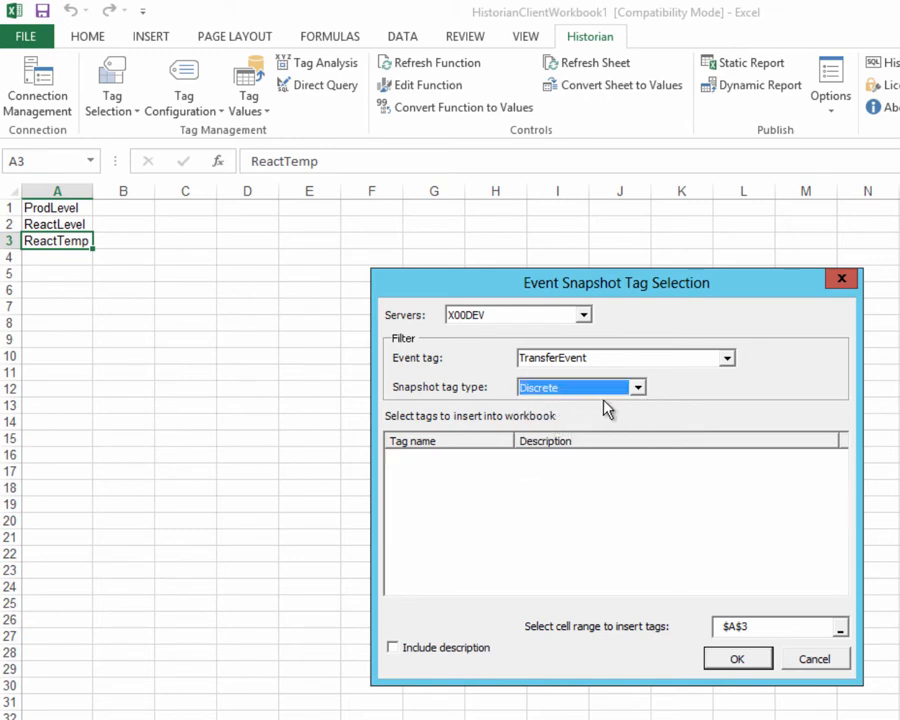
left_click(638, 389)
left_click(551, 432)
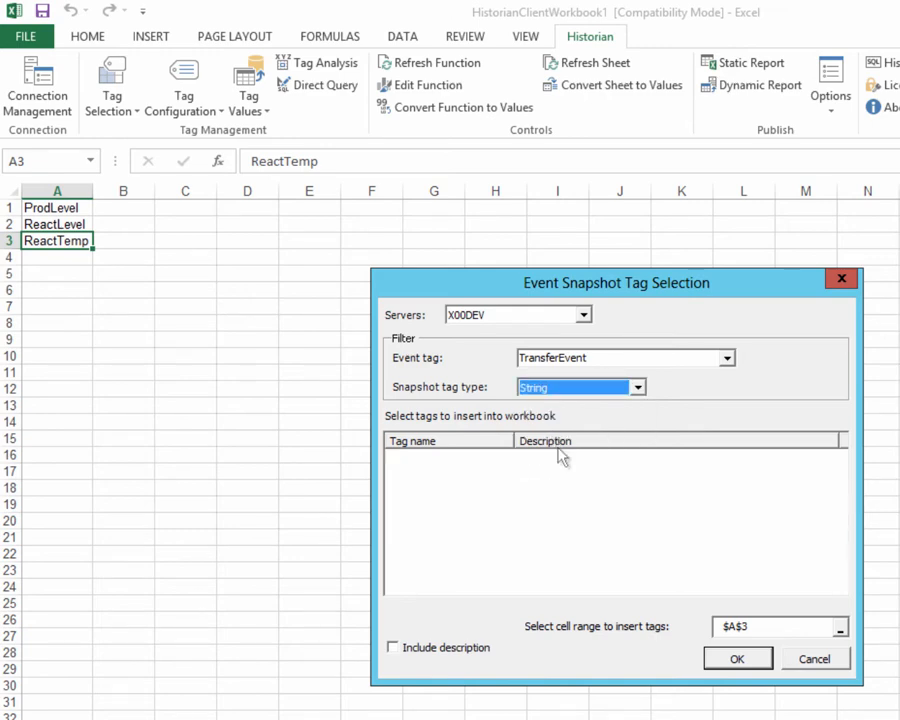
key("Up")
key("Up")
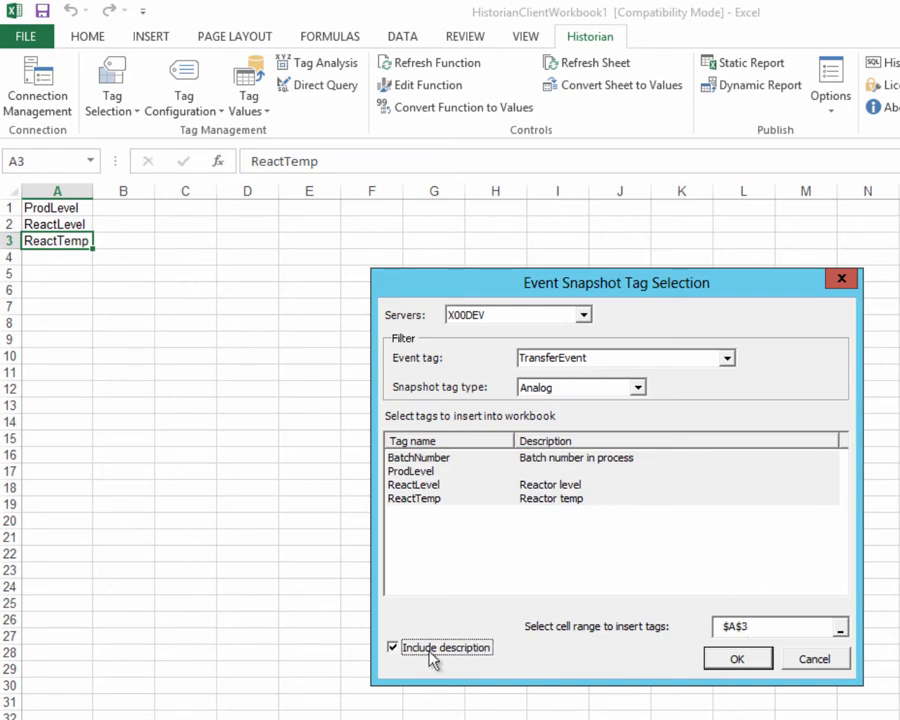
- Insert BatchNumber, ProdLevel, ReactLevel and ReactTemp with descriptions starting at cell A5, and widen column A to fit the tag names
left_click(808, 627)
left_click(57, 273)
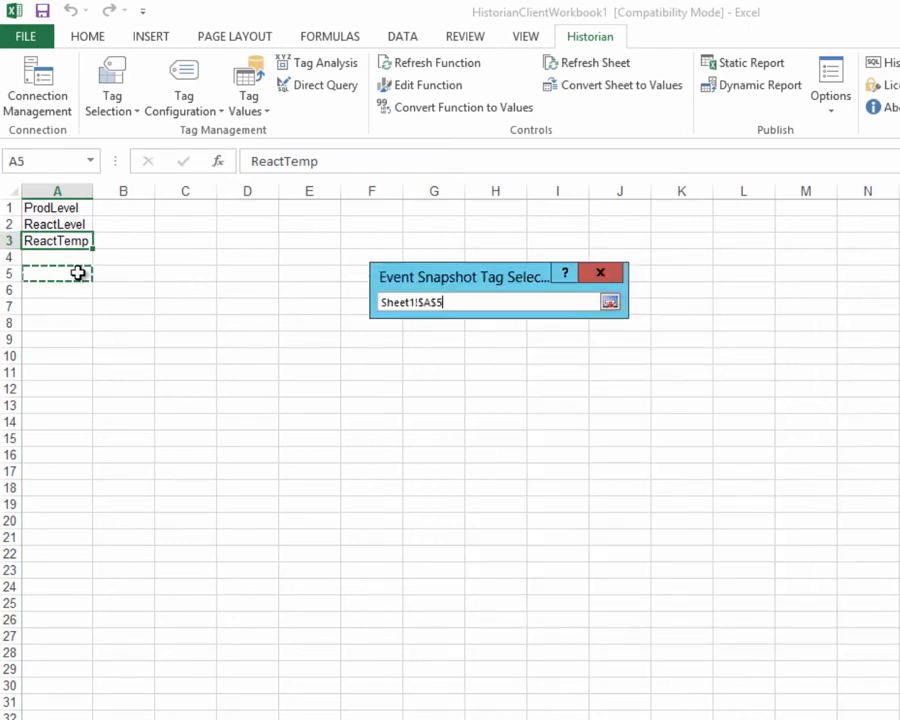
left_click(611, 302)
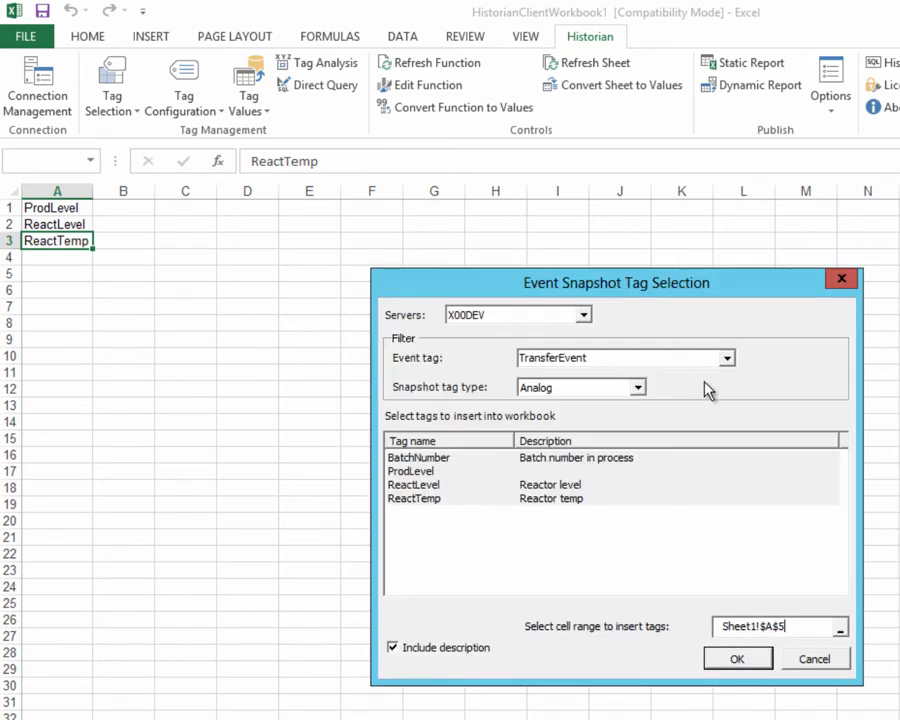
left_click(738, 659)
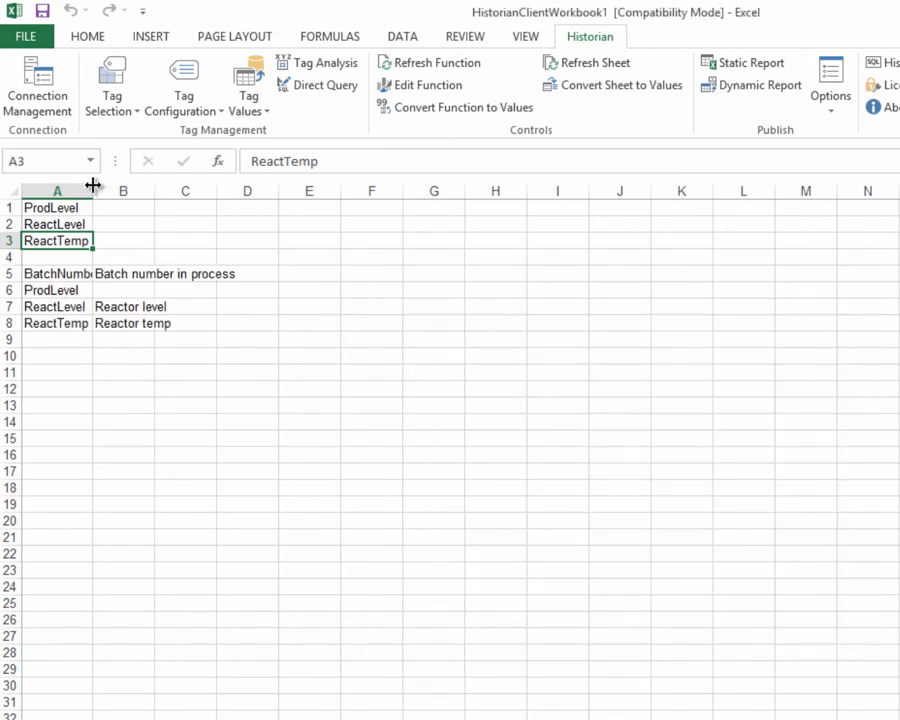
left_click_drag(93, 185, 138, 185)
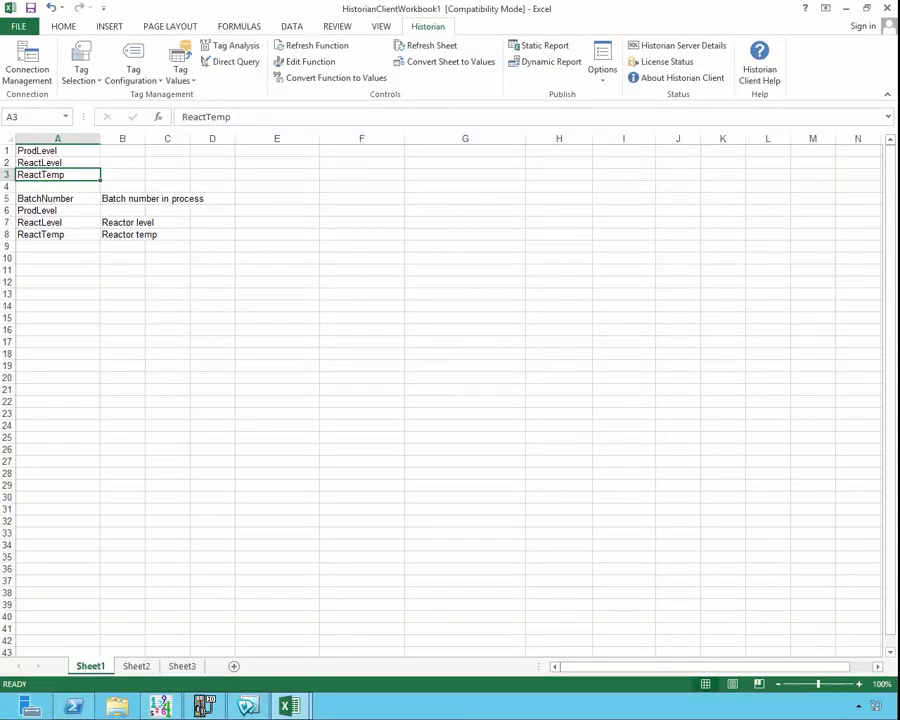
- Start a general Tag Selection and select only the HiTempEvent and TransferEvent tags among the event tags
left_click(94, 72)
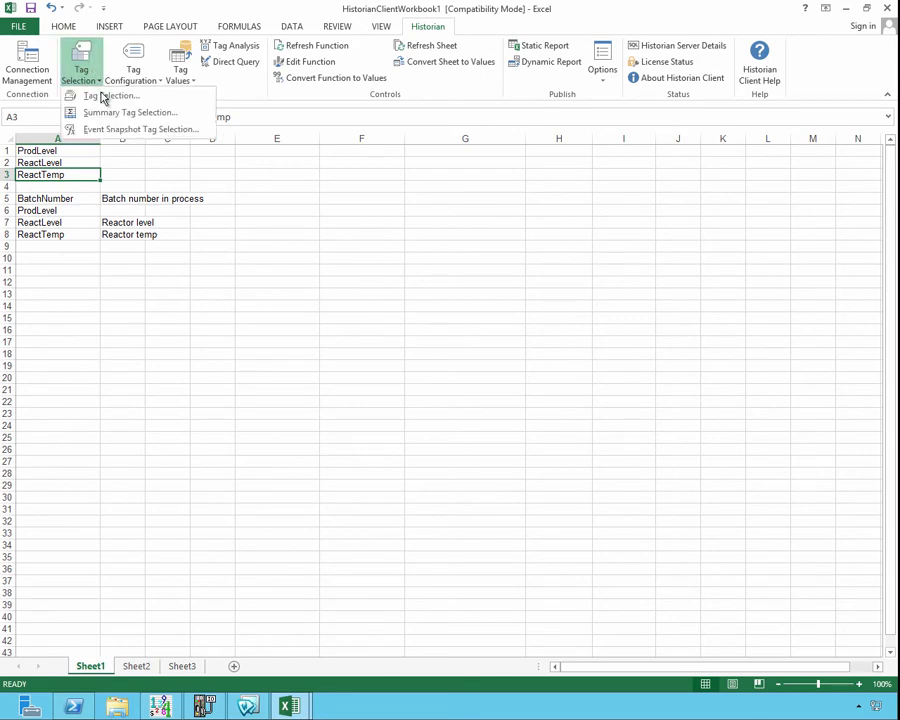
left_click(104, 97)
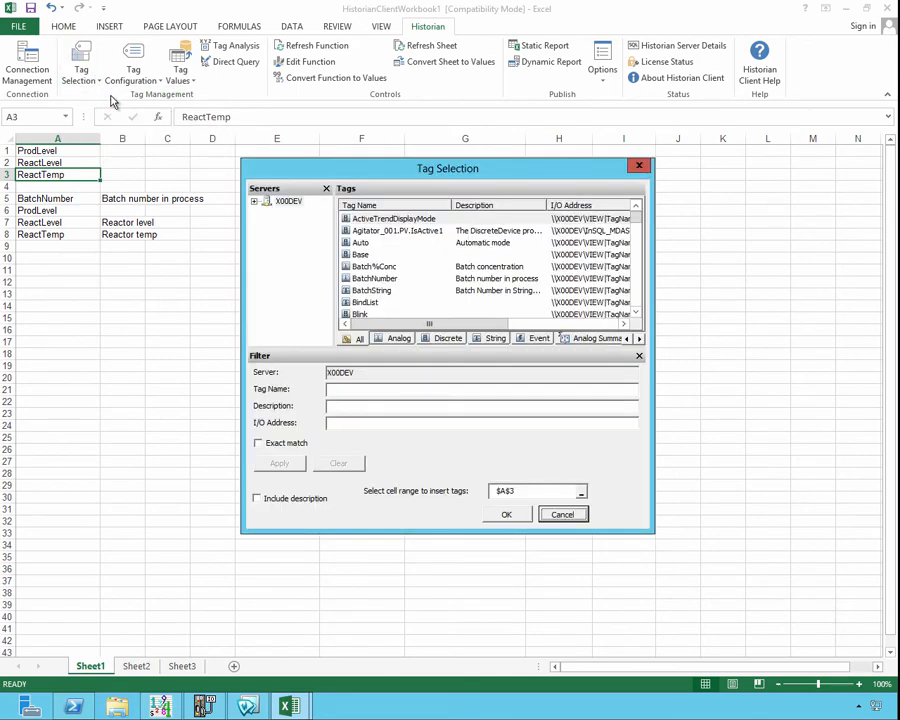
left_click(536, 338)
left_click_drag(368, 218, 369, 235)
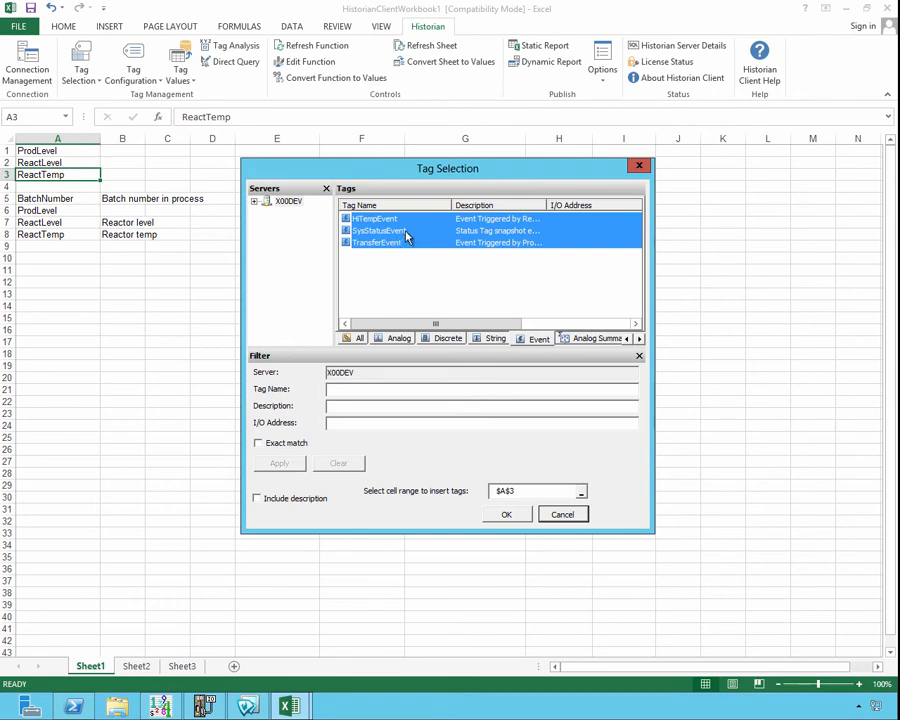
left_click(396, 231, "ctrl")
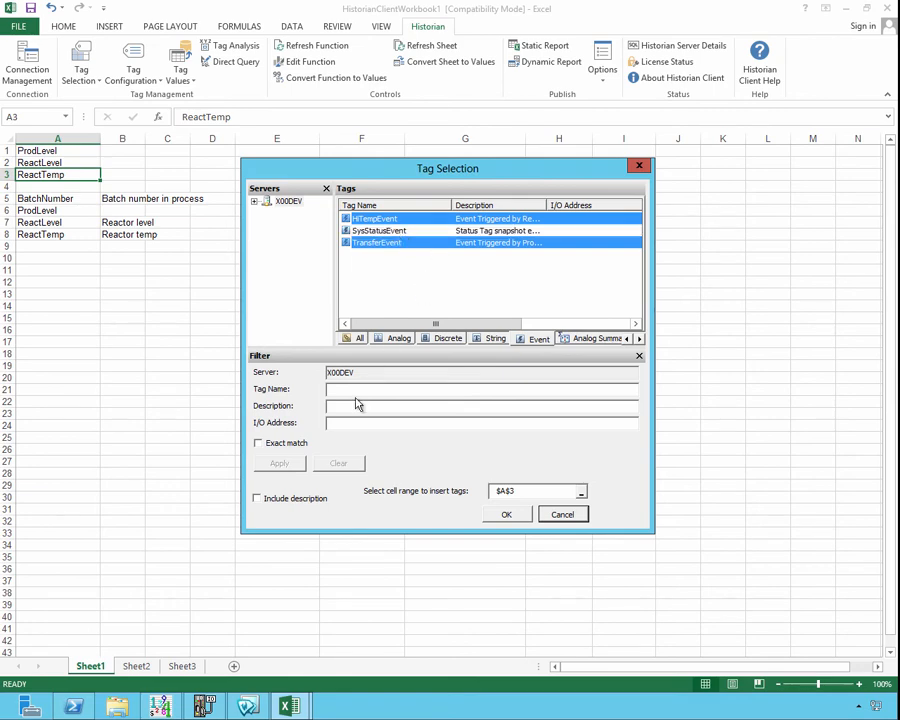
- Insert the selected event tags with their descriptions starting at cell A11
left_click(257, 499)
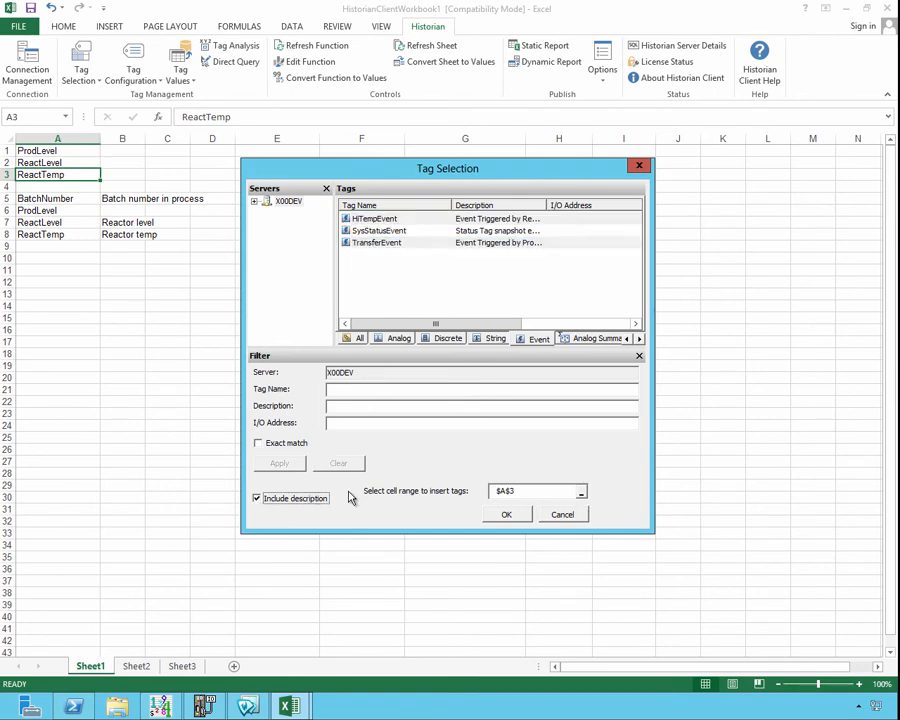
left_click(563, 491)
left_click(56, 260)
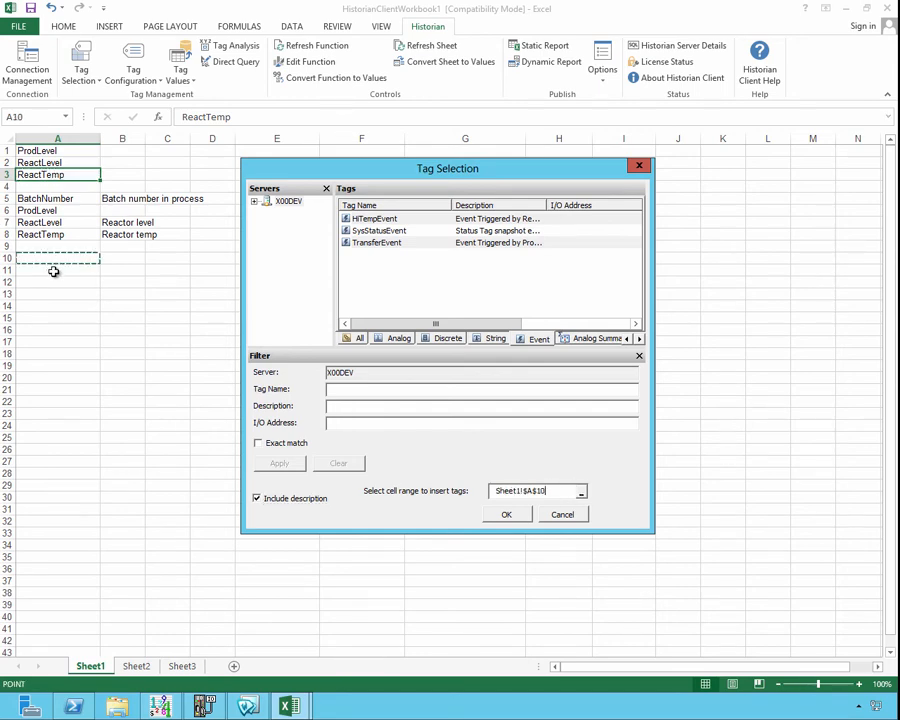
left_click(52, 270)
left_click(506, 514)
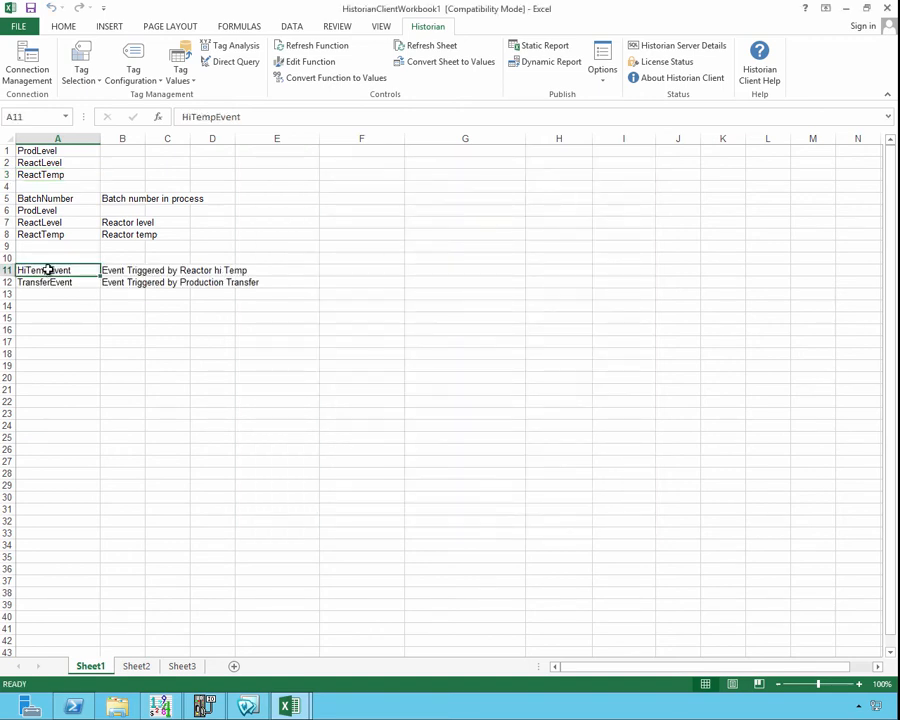
- Start an Event Snapshot Values query and set cell A12, containing TransferEvent, as the event tag
left_click(52, 282)
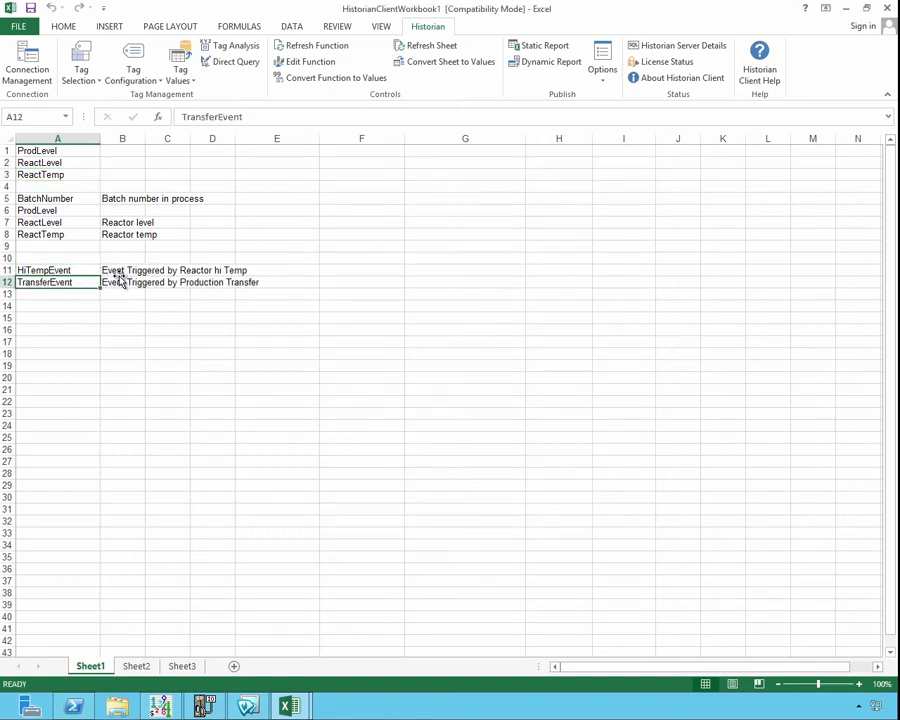
left_click(121, 285)
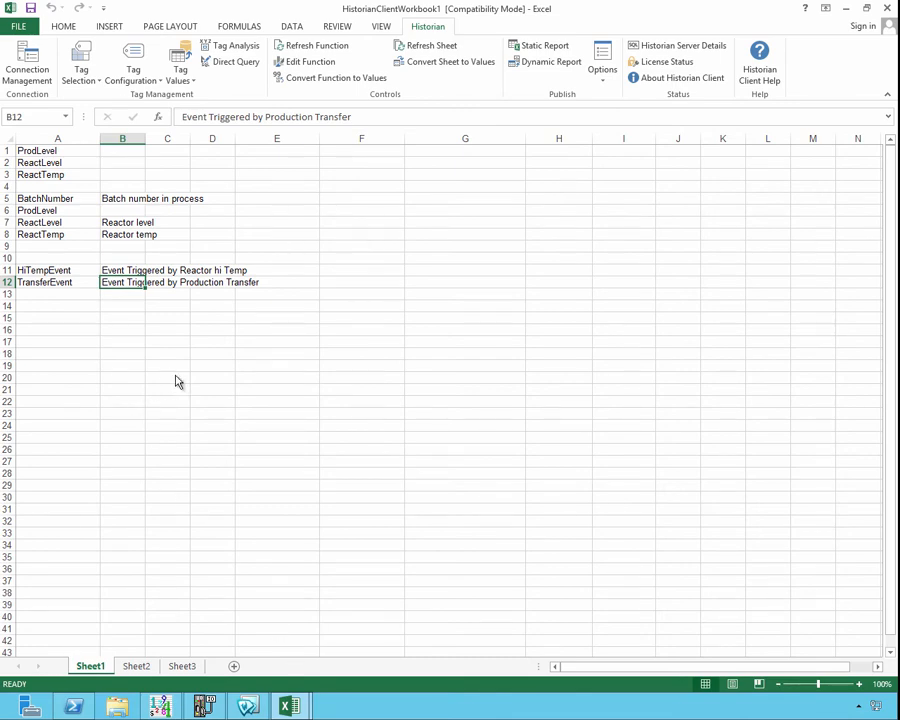
left_click(193, 79)
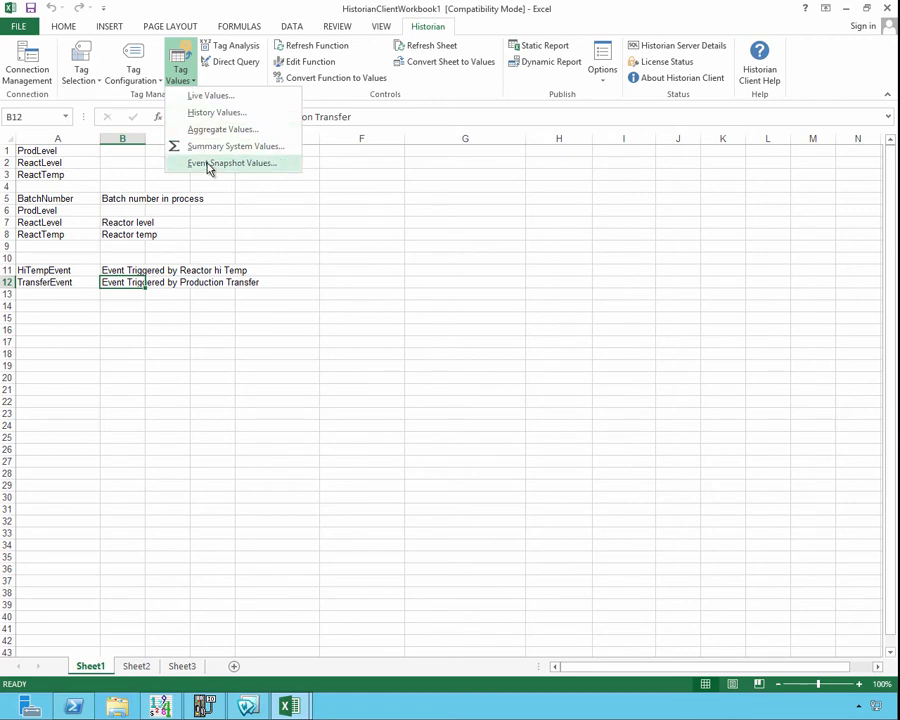
left_click(209, 165)
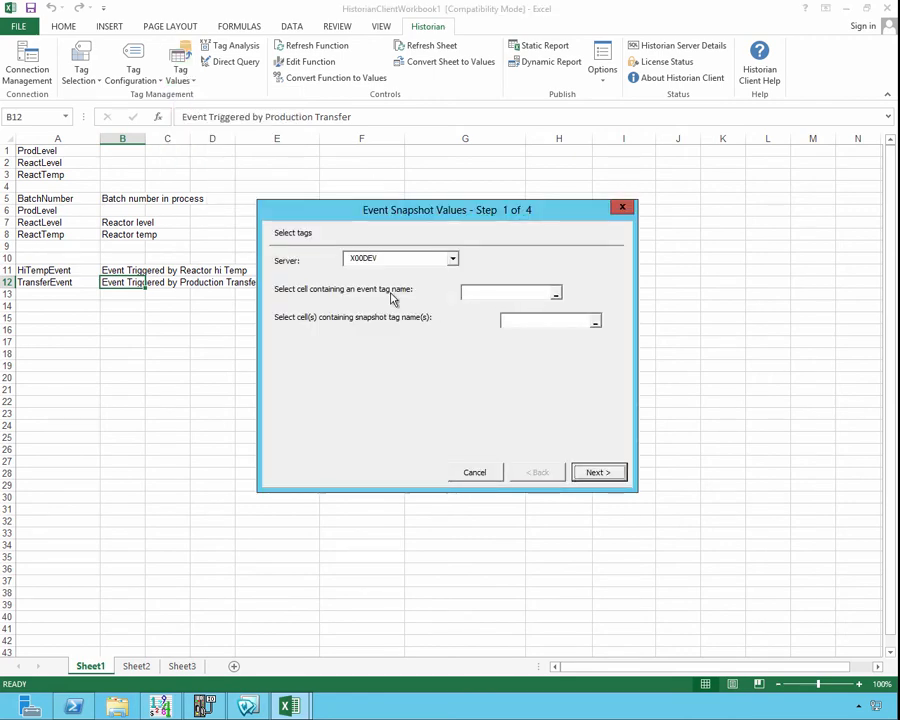
left_click(552, 291)
left_click(558, 298)
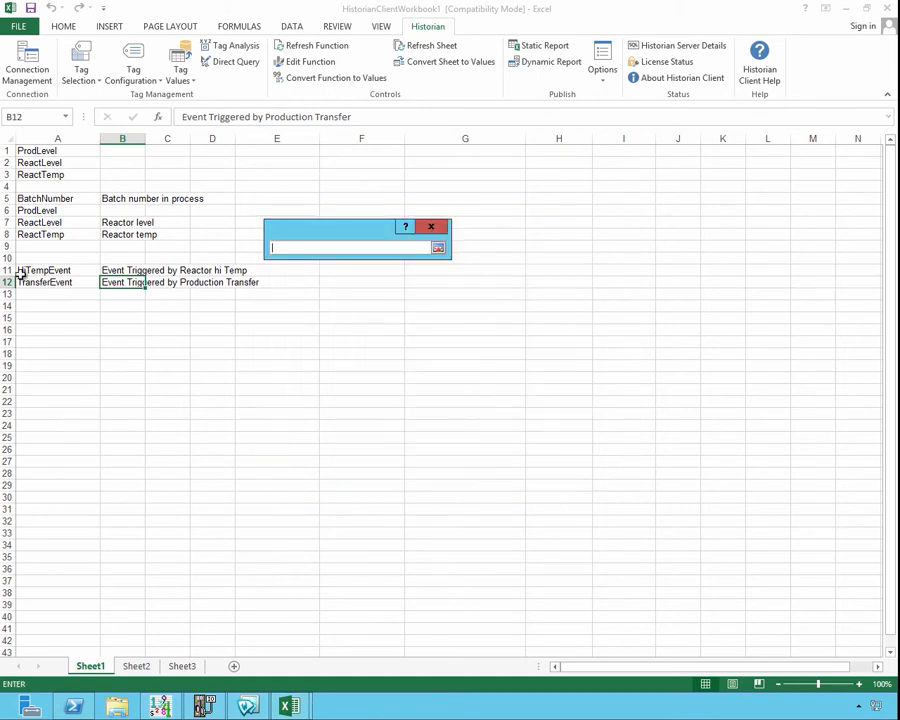
left_click(44, 283)
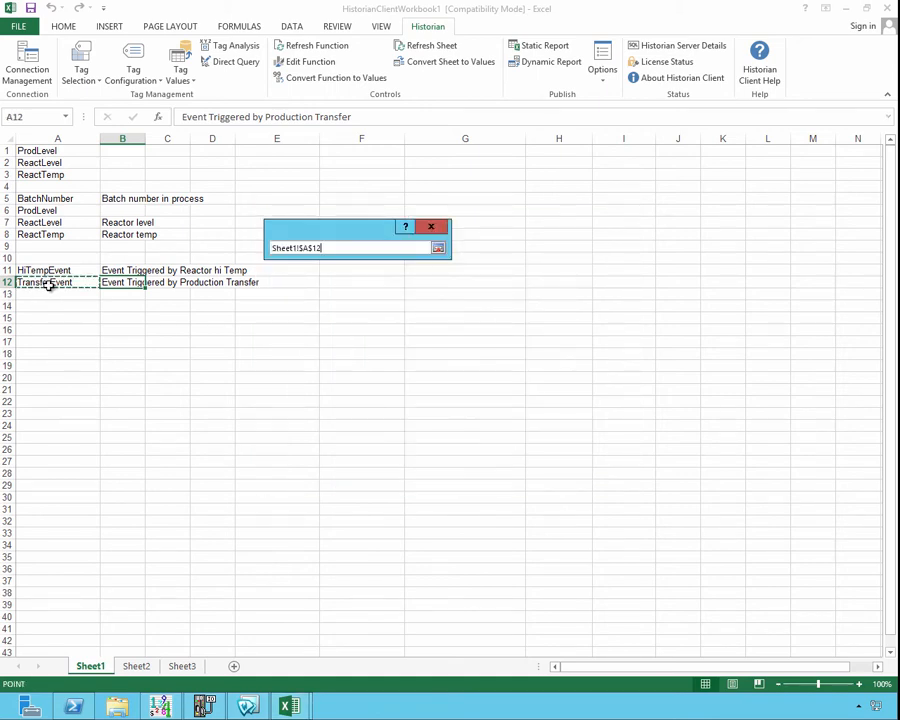
left_click(437, 248)
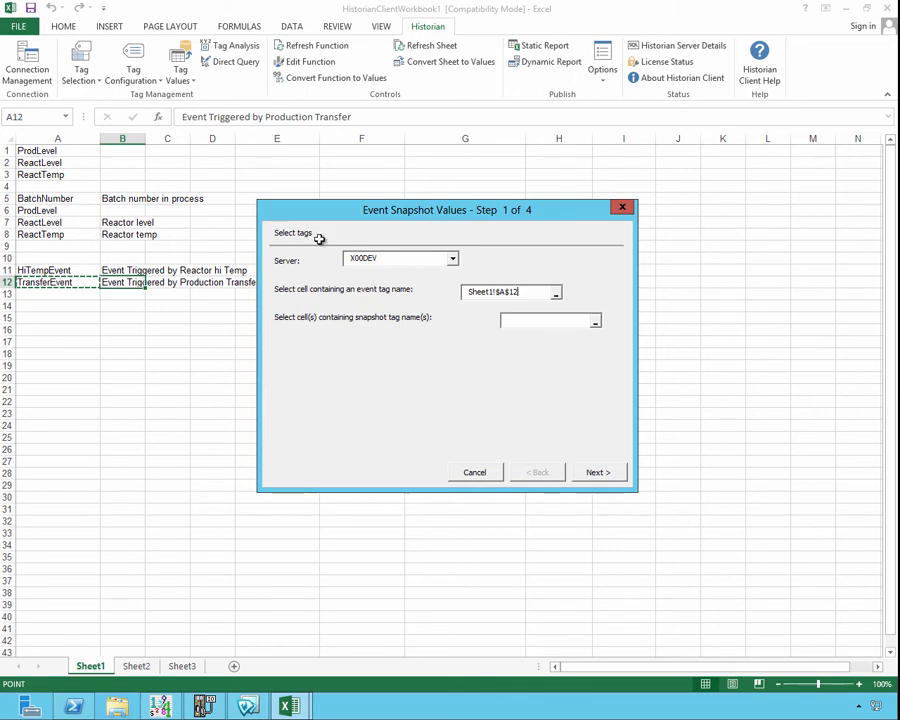
- Use the tag names in cells A5:A8 as the snapshot tags for the query
left_click(596, 322)
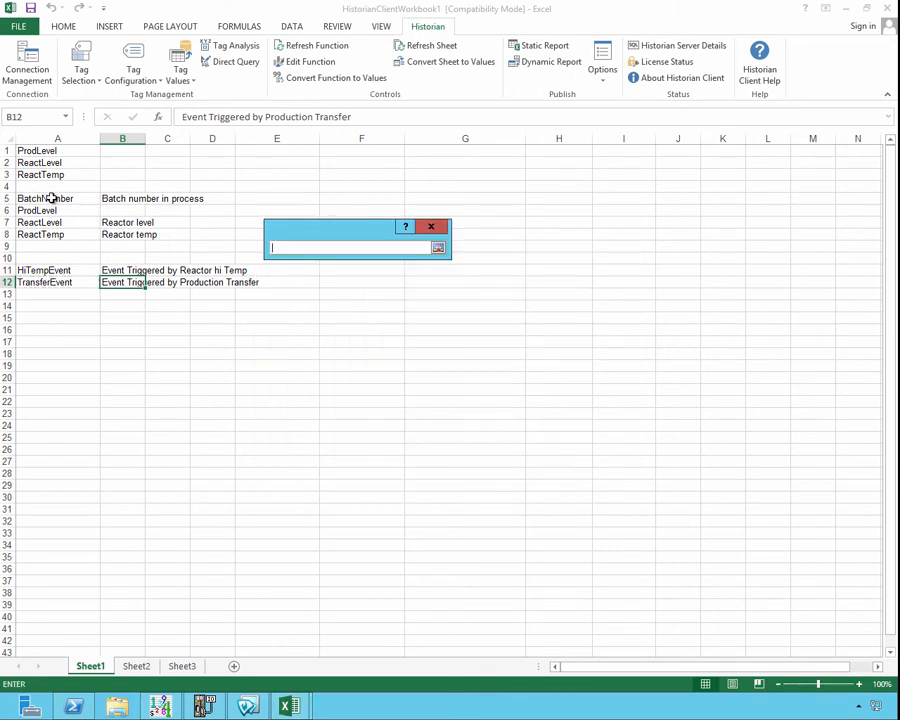
left_click_drag(51, 198, 63, 236)
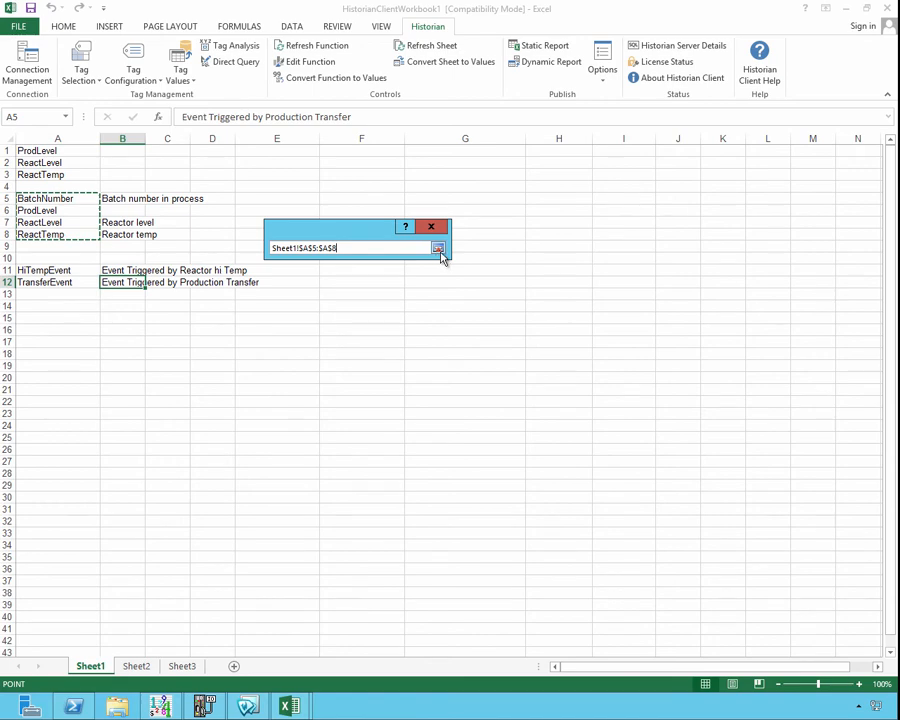
left_click(439, 248)
left_click(598, 476)
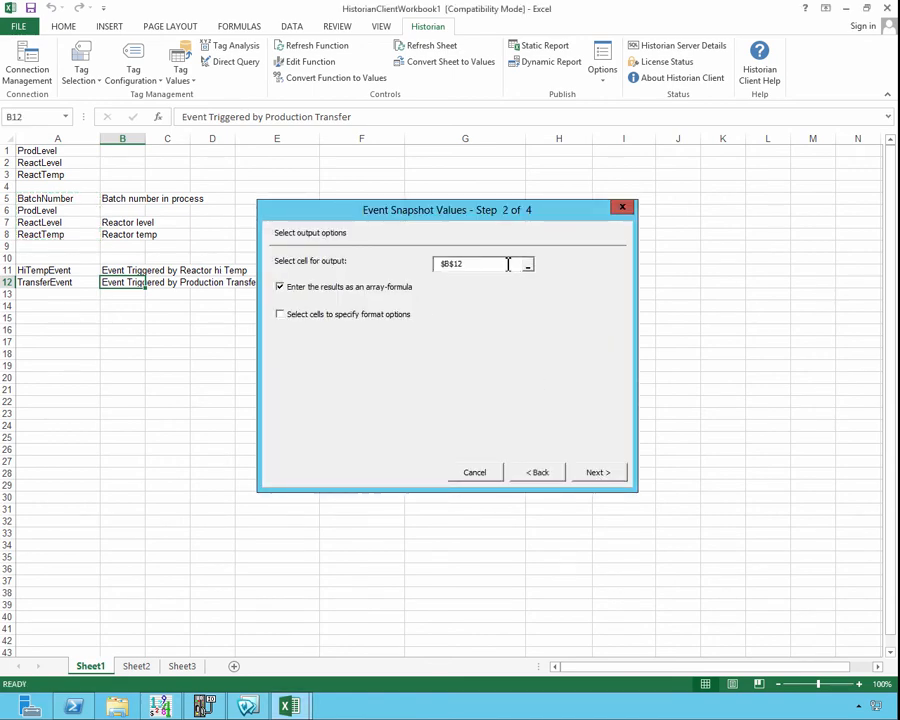
- Output the snapshot values as an array formula at cell A16, with Quality included, for the 10 minutes before now
left_click(488, 263)
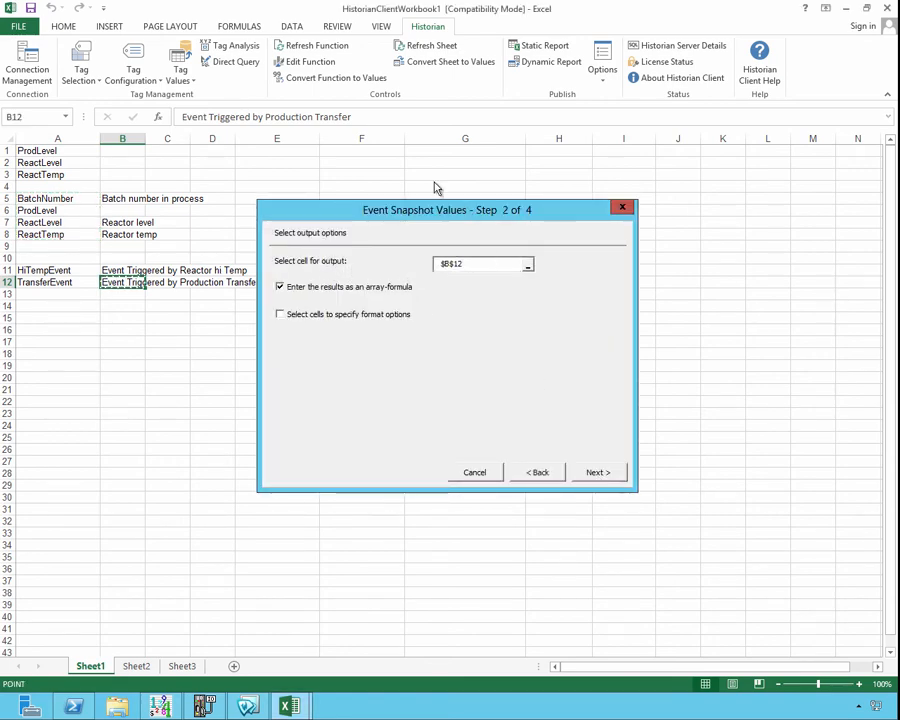
left_click(29, 332)
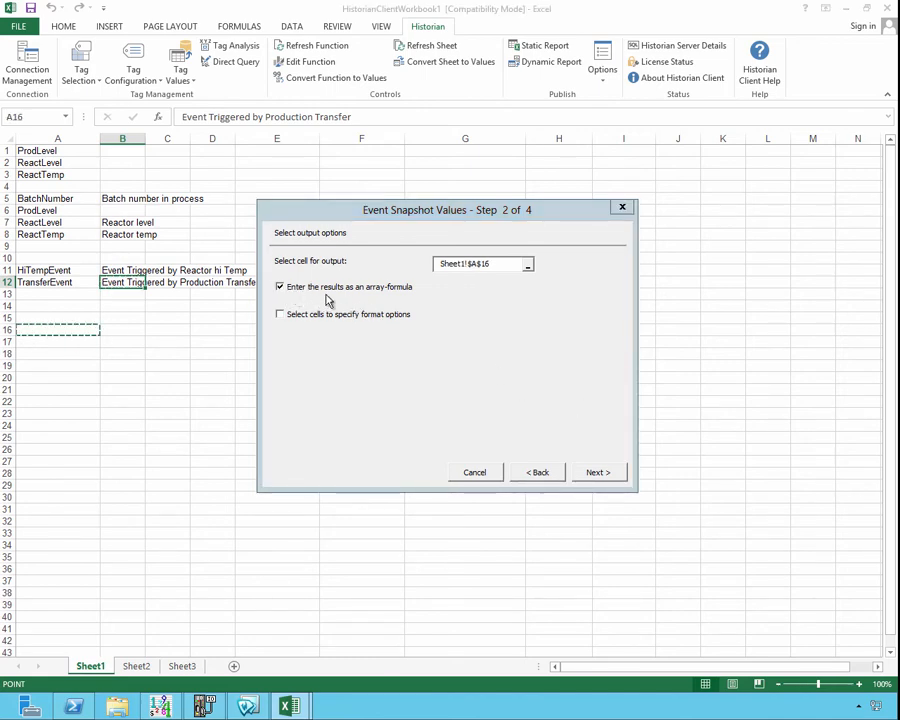
left_click(594, 473)
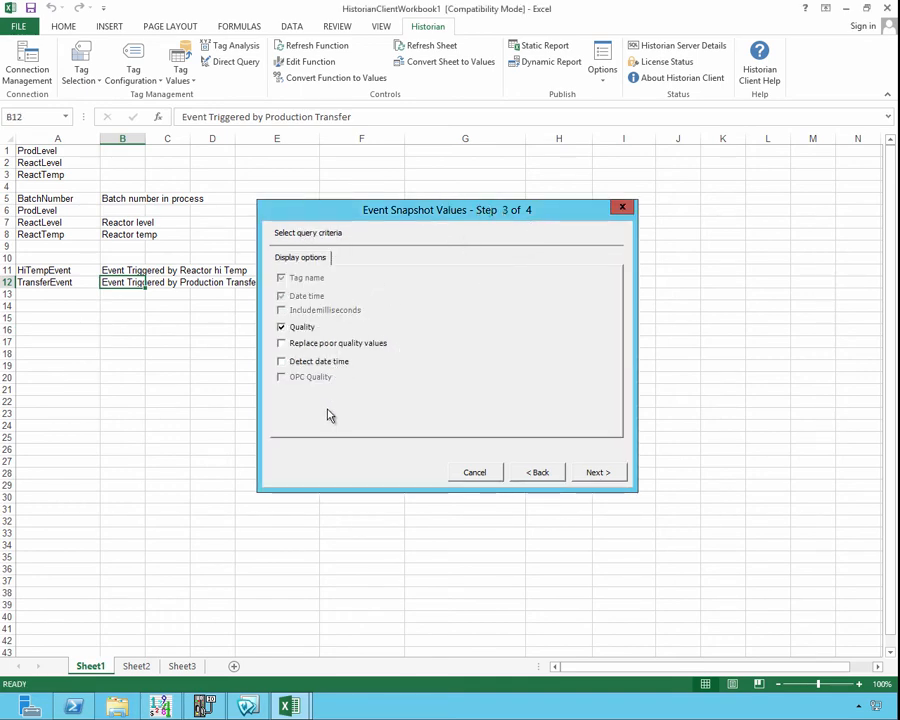
left_click(600, 473)
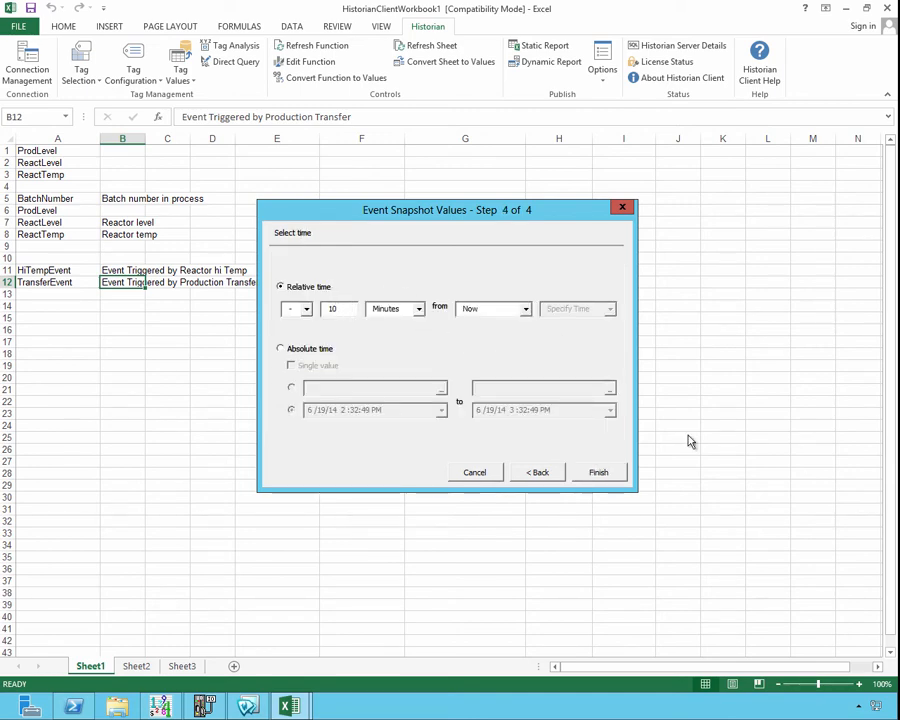
left_click(598, 470)
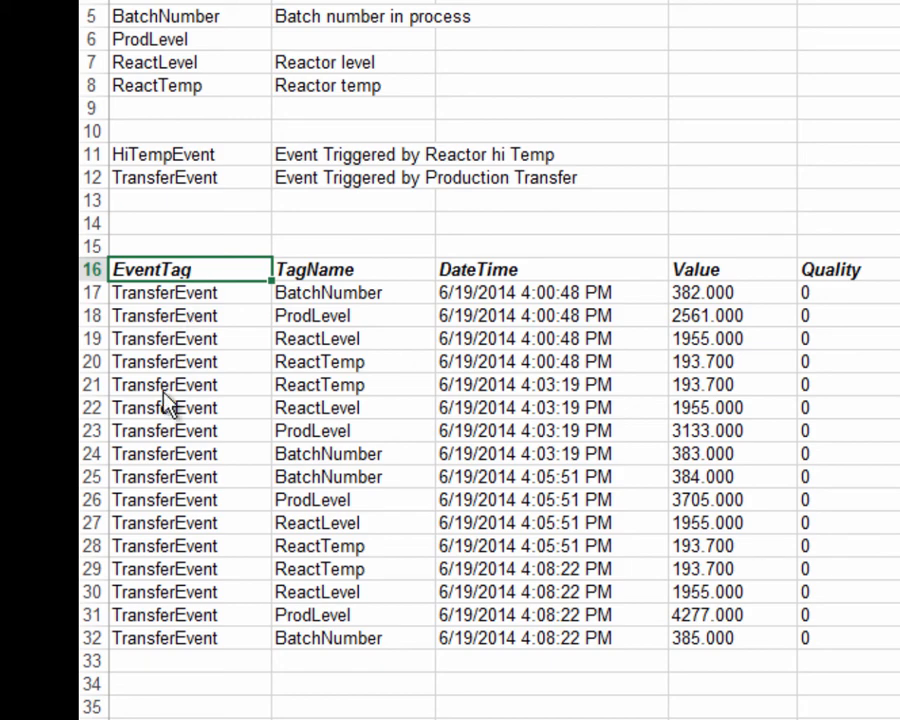
- Examine the tag names and timestamps of the snapshot records returned for the first TransferEvent occurrence
left_click(342, 292)
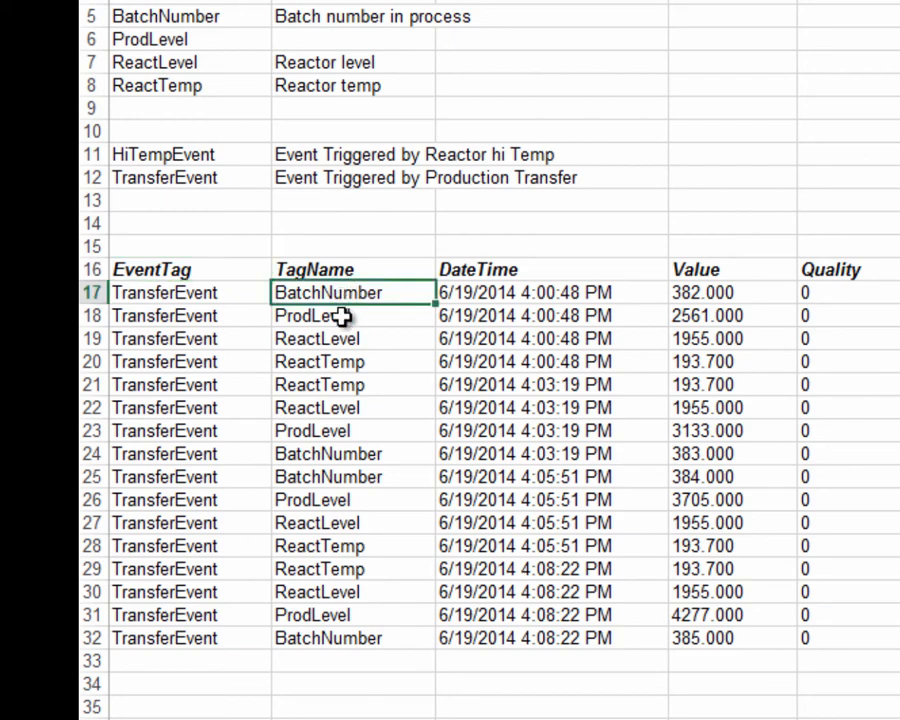
left_click(345, 317)
left_click(362, 341)
left_click_drag(200, 478, 748, 542)
left_click(530, 382)
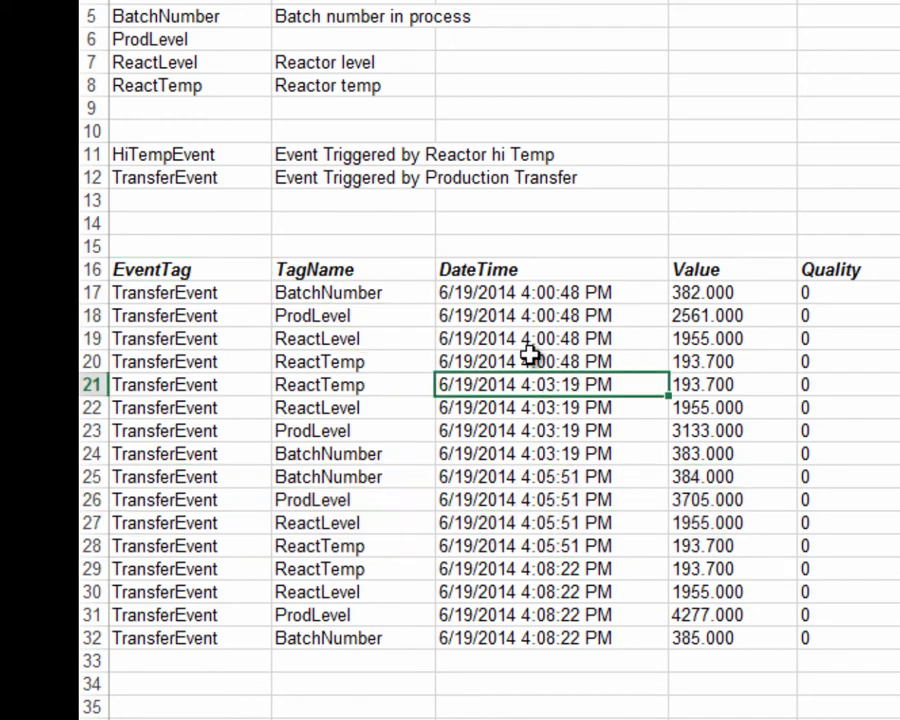
left_click(512, 294)
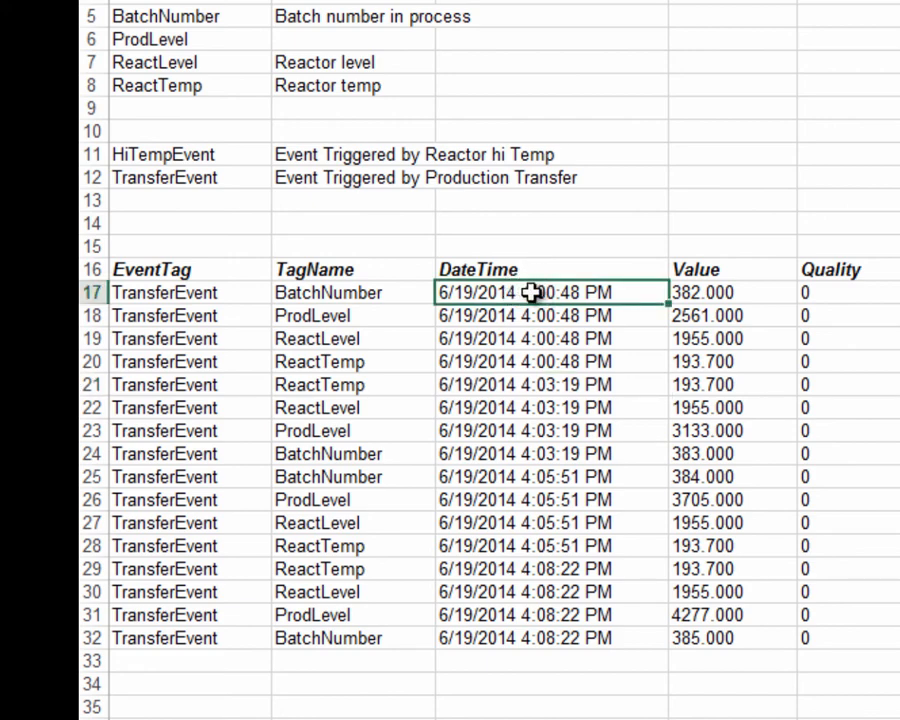
left_click_drag(530, 290, 560, 398)
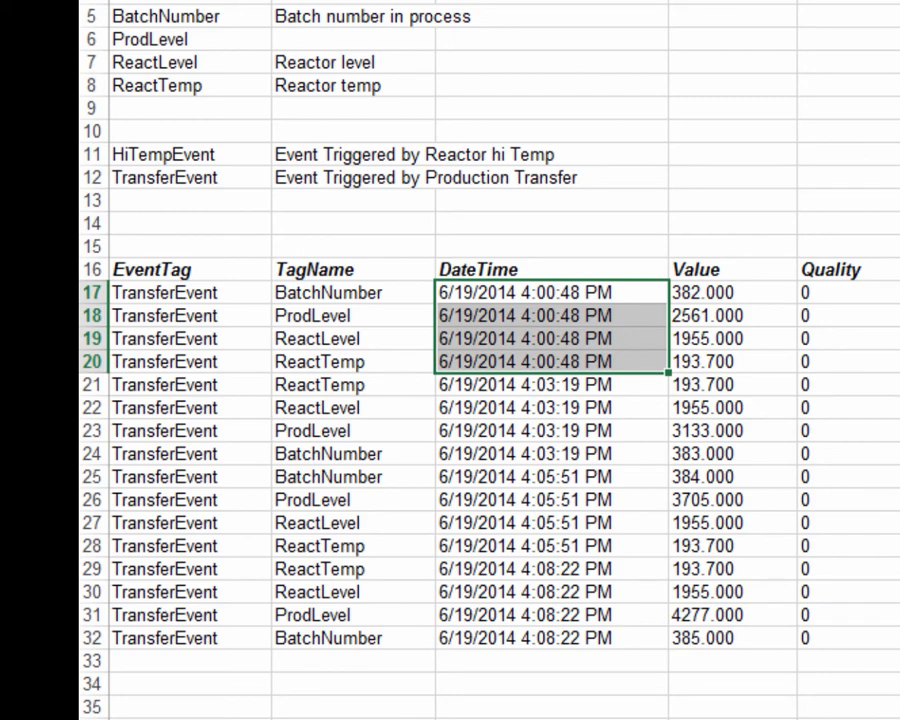
- Fill the snapshot results in rows 17–20 with yellow and those in rows 21–24 with orange
left_click_drag(200, 290, 790, 350)
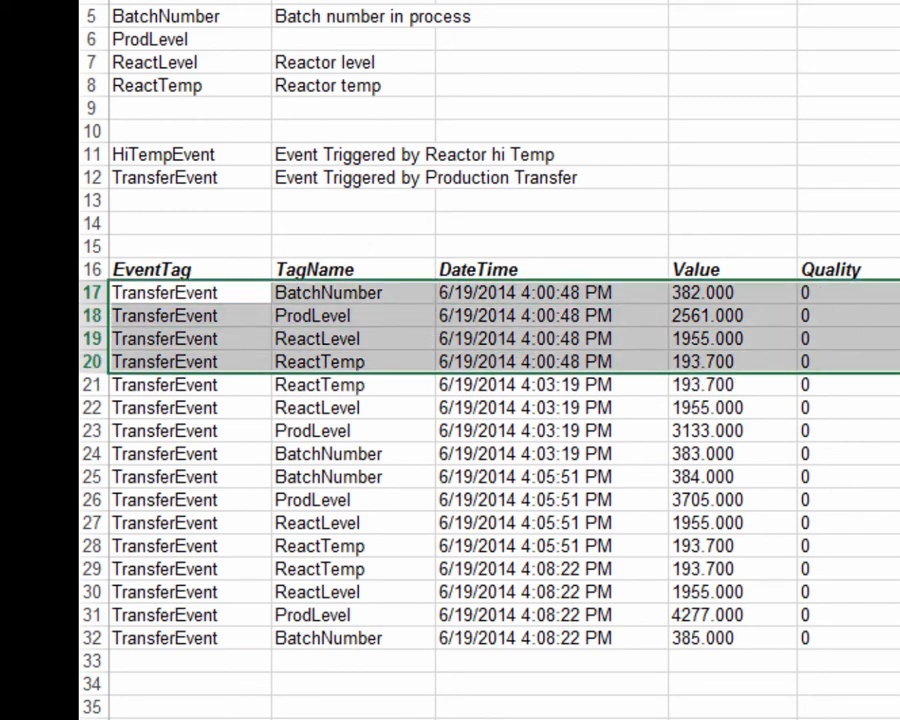
left_click(546, 430)
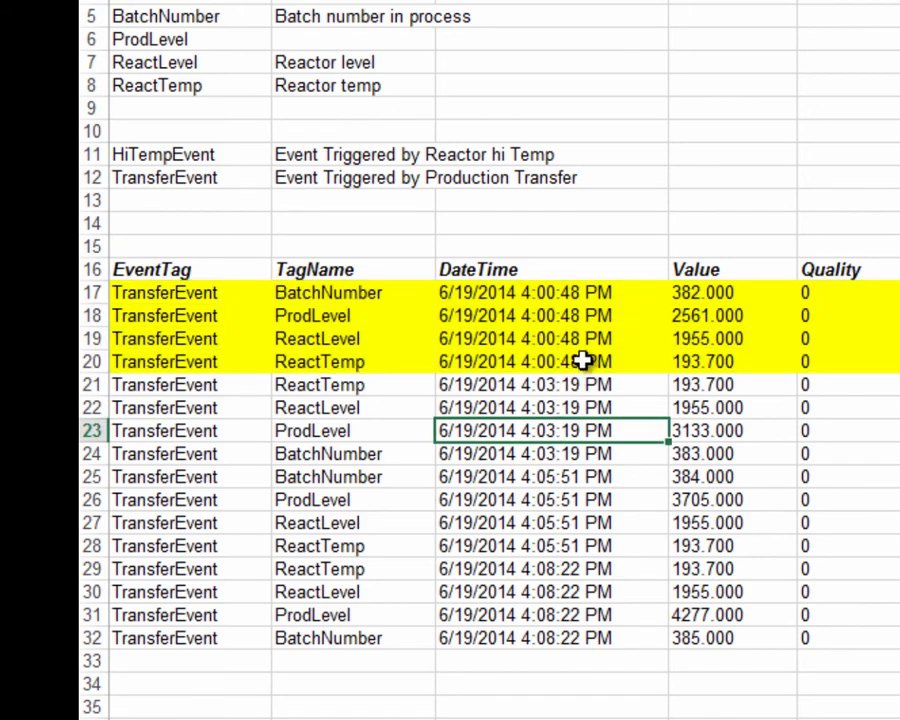
left_click_drag(200, 385, 804, 443)
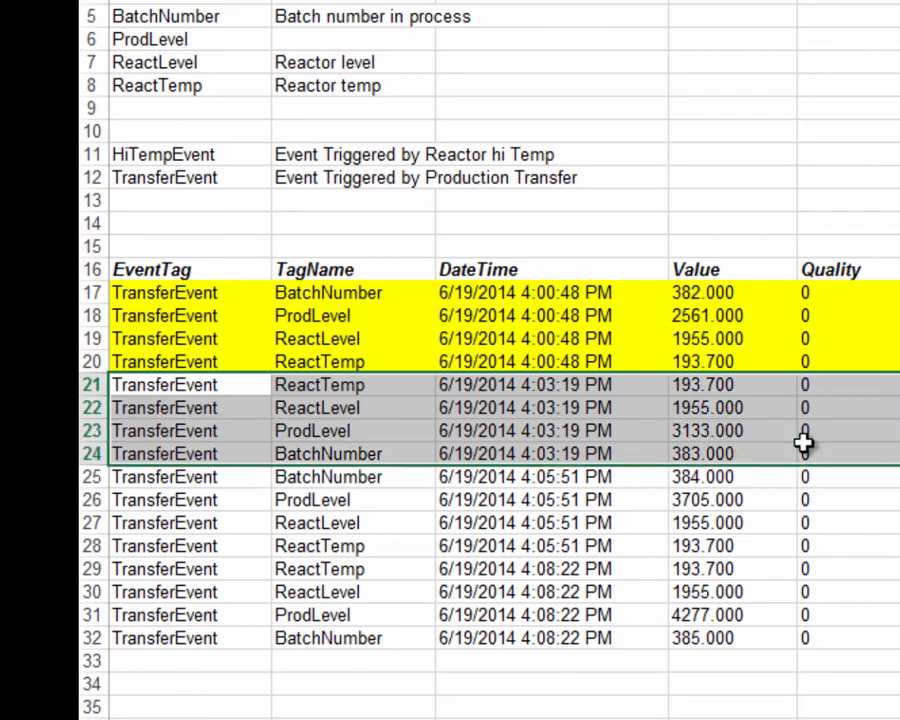
left_click(408, 1)
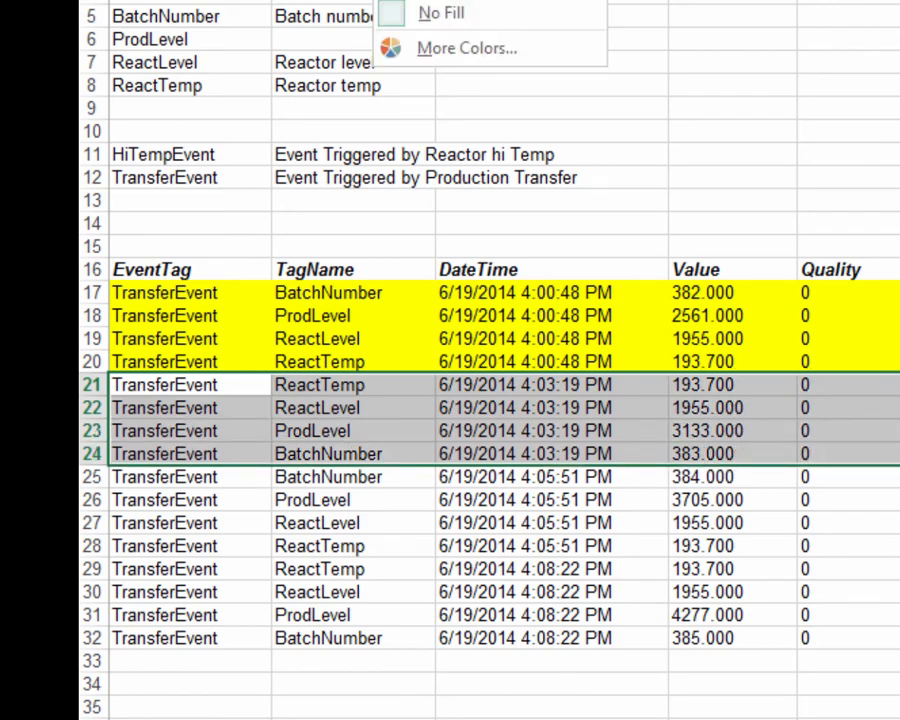
left_click(502, 1)
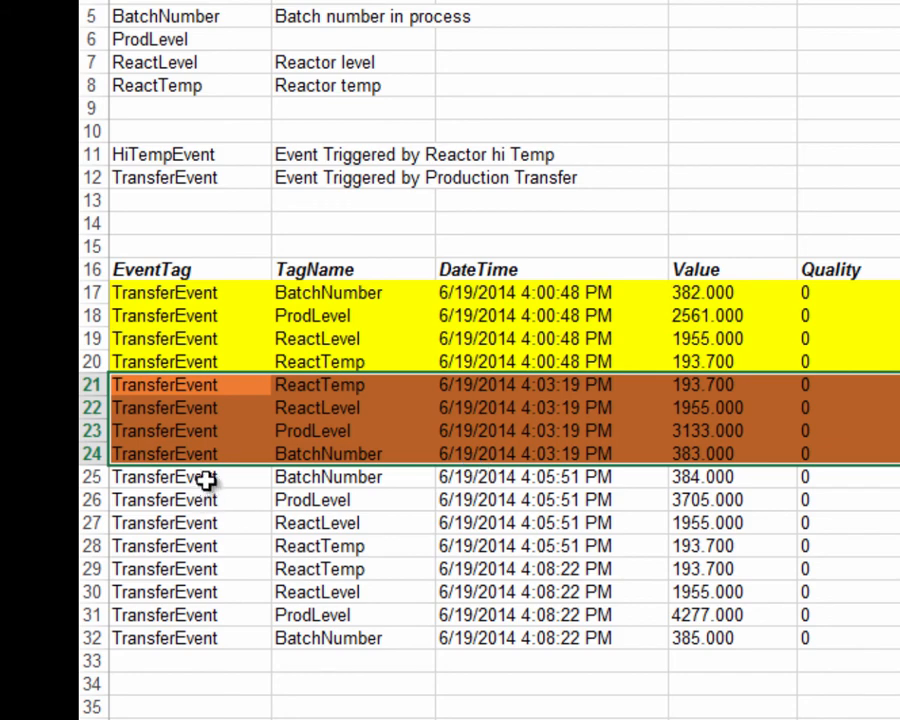
- Fill the snapshot results in rows 25–28 with blue and those in rows 29–32 with light green
left_click_drag(216, 477, 822, 551)
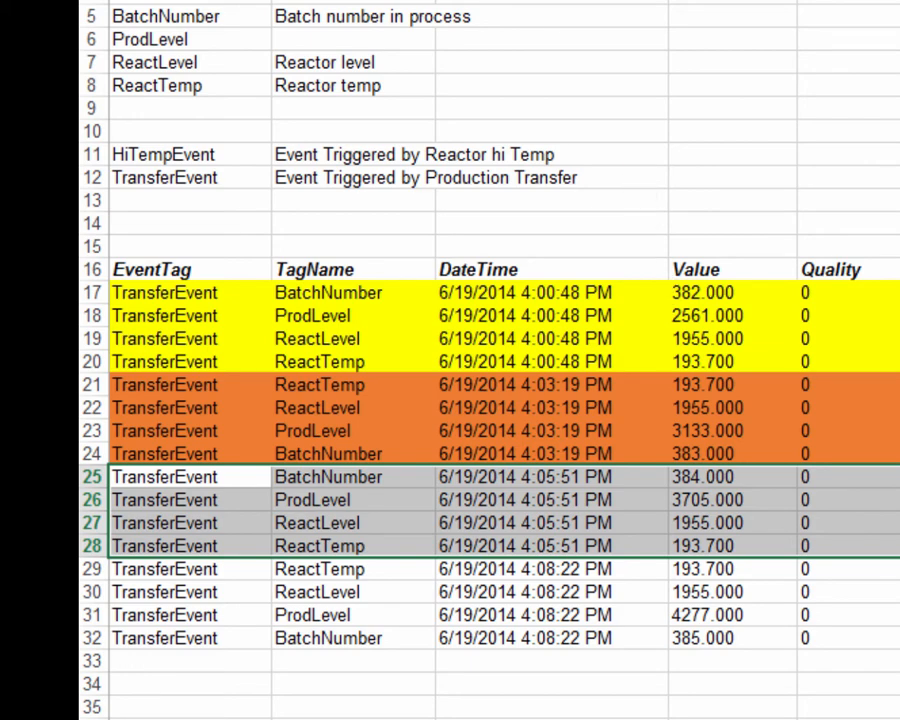
left_click(404, 1)
left_click(482, 1)
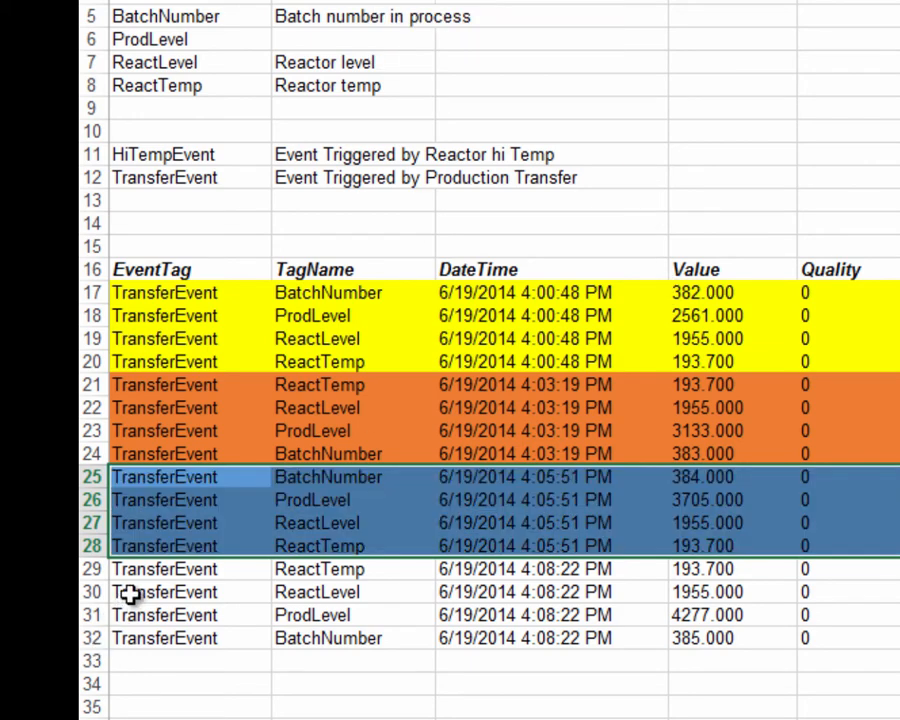
left_click_drag(200, 573, 830, 638)
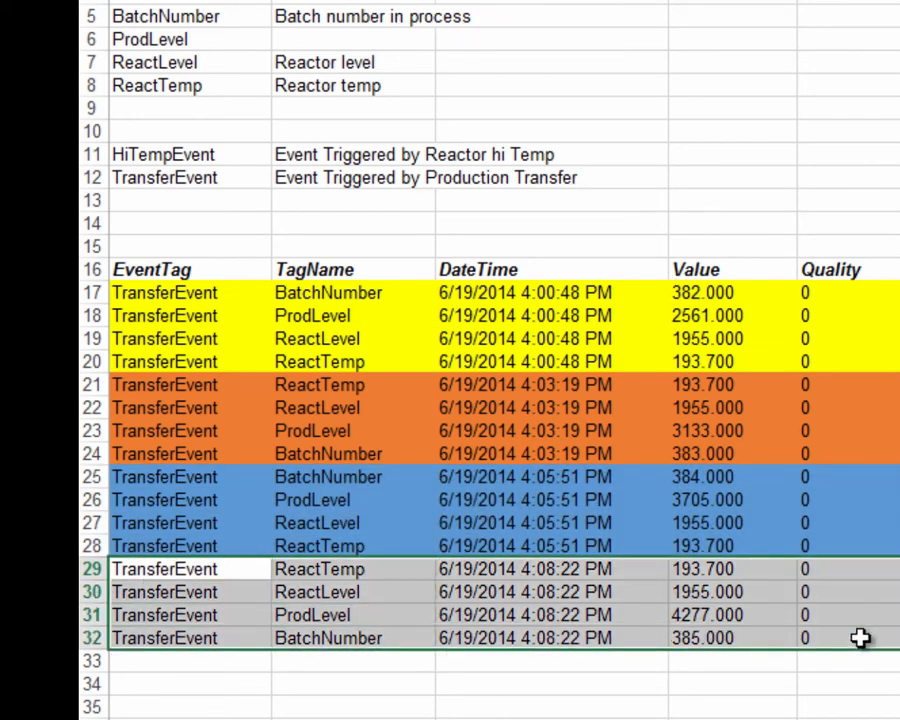
left_click(404, 1)
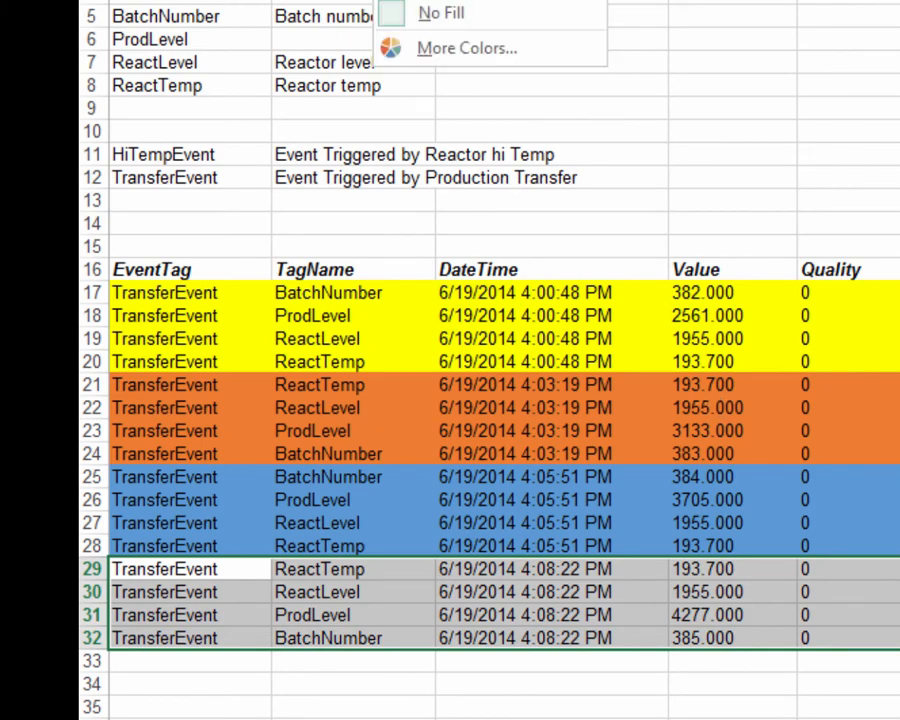
left_click(594, 1)
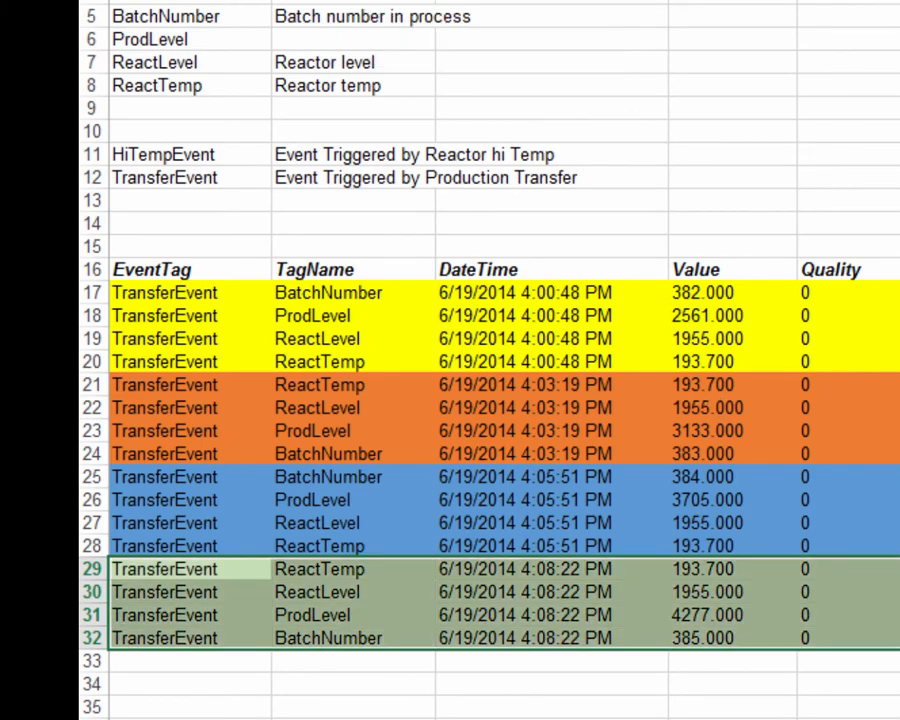
left_click(570, 527)
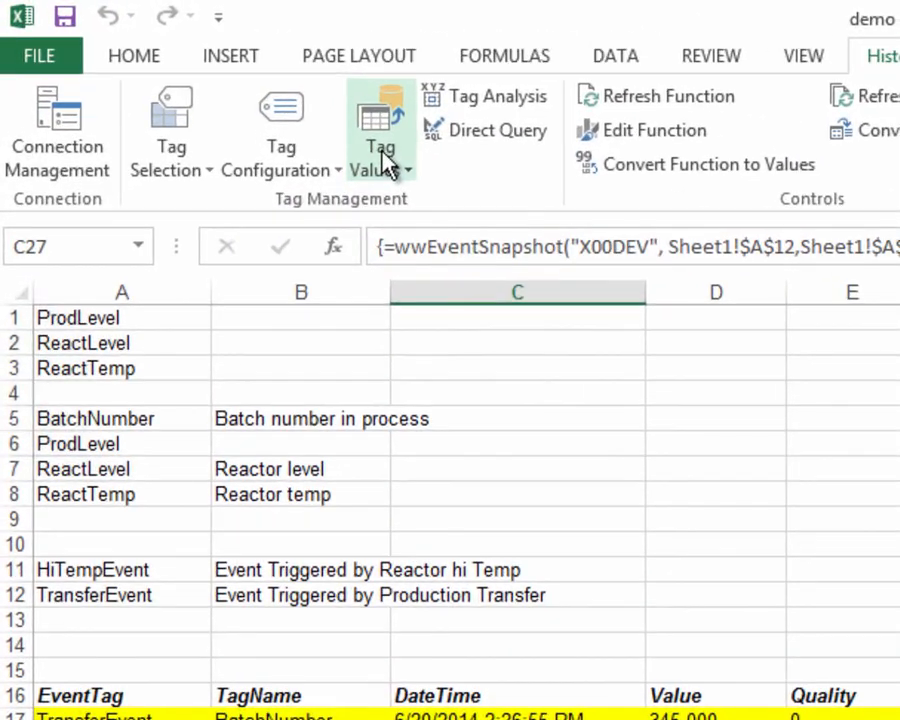
- Start a Summary System Values query using the tag names in cells A1:A3 and continue to its output options
left_click(298, 128)
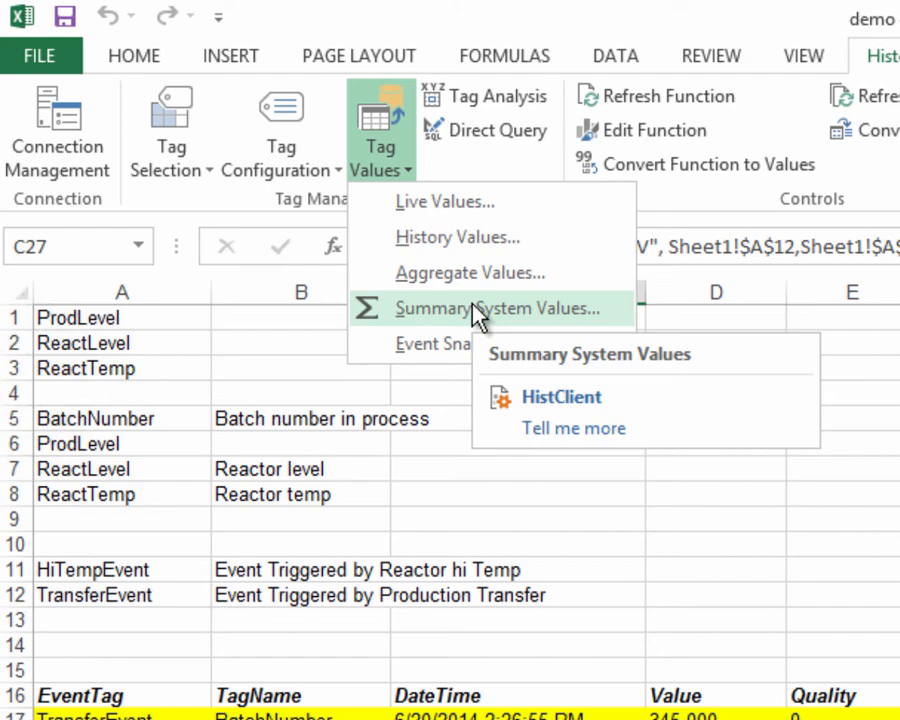
left_click(476, 313)
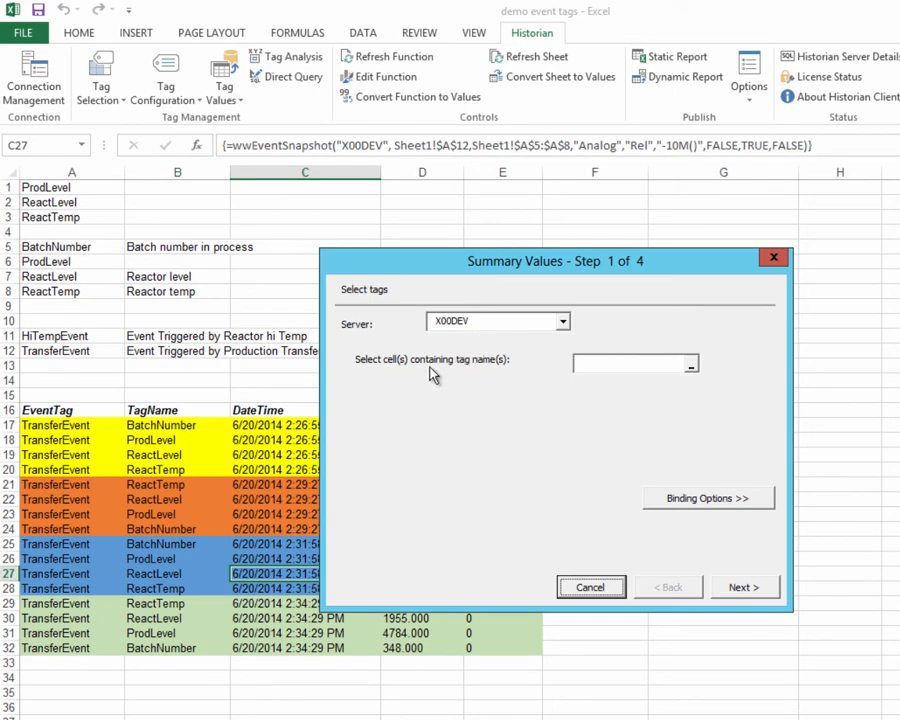
left_click(679, 370)
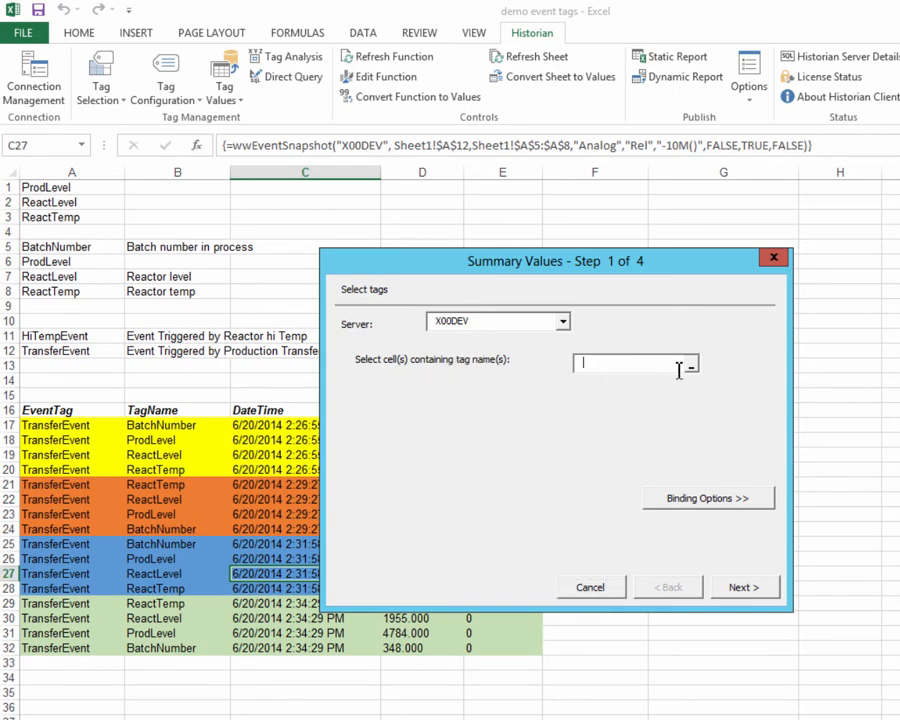
left_click(690, 366)
left_click_drag(62, 187, 68, 217)
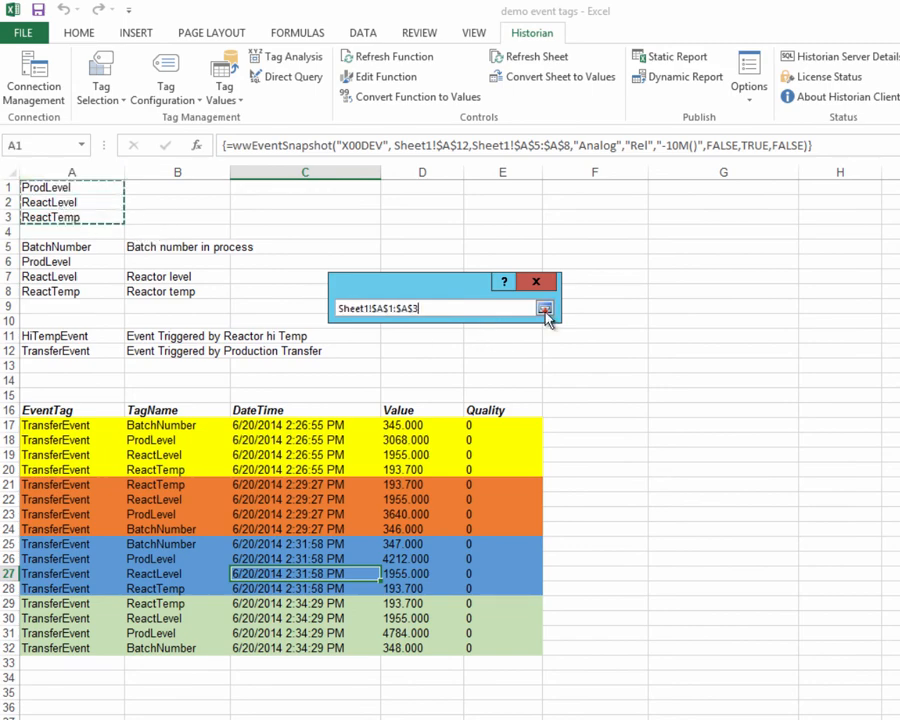
left_click(545, 308)
left_click(742, 589)
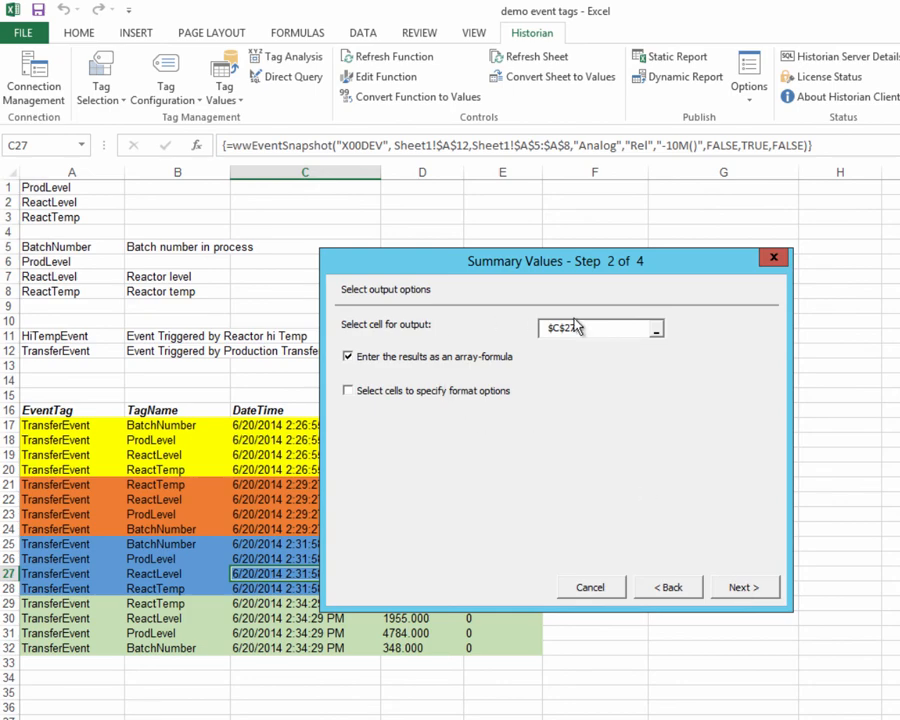
- Output the summary query results to cell A35 and set the calculation type to Maximum with a calculation frequency of 120
left_click(55, 689)
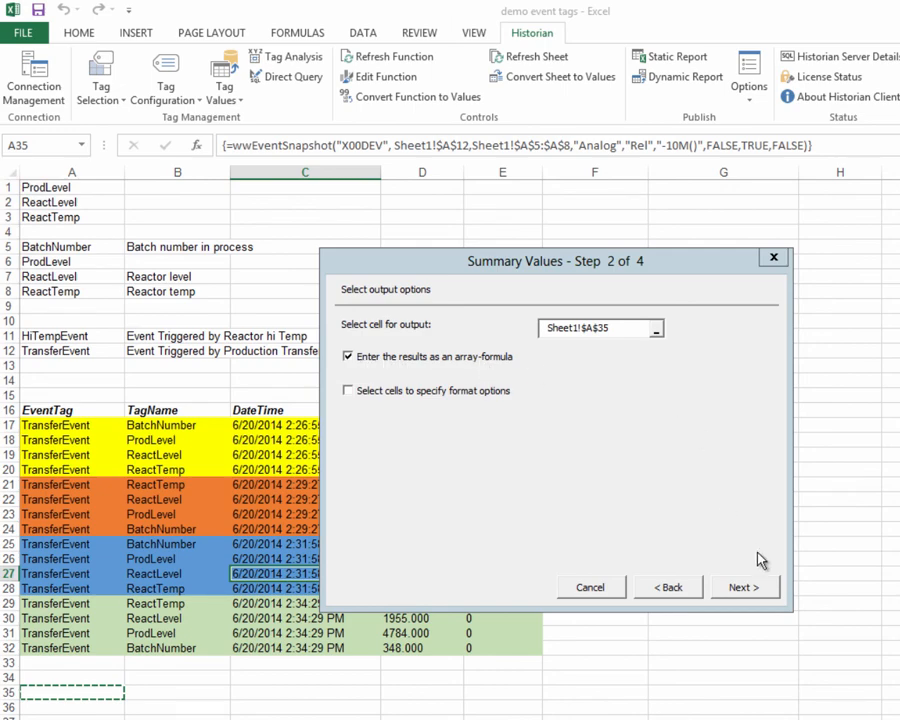
left_click(763, 589)
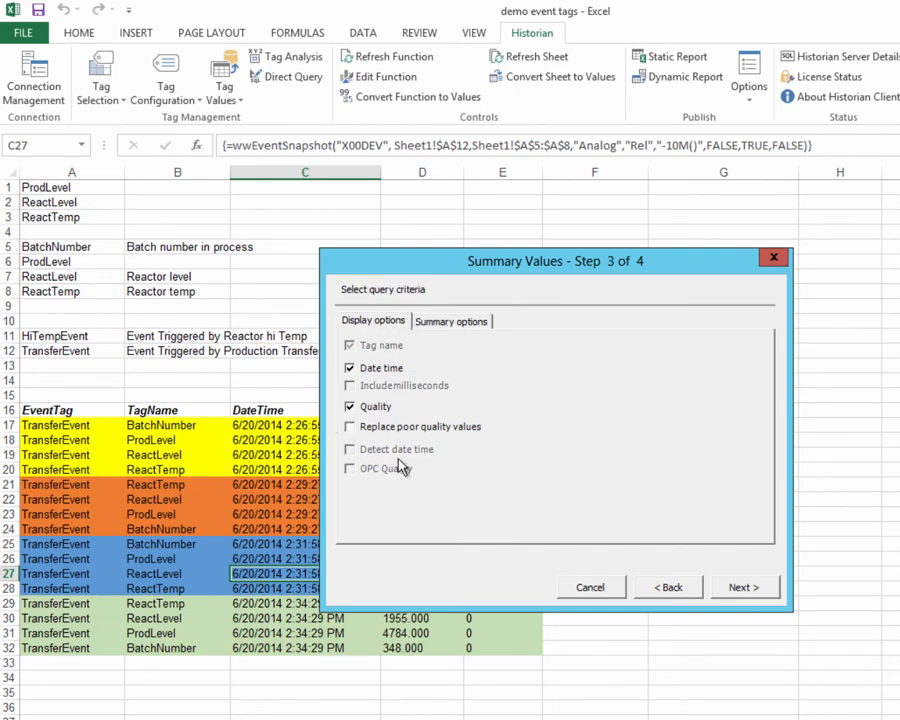
left_click(451, 323)
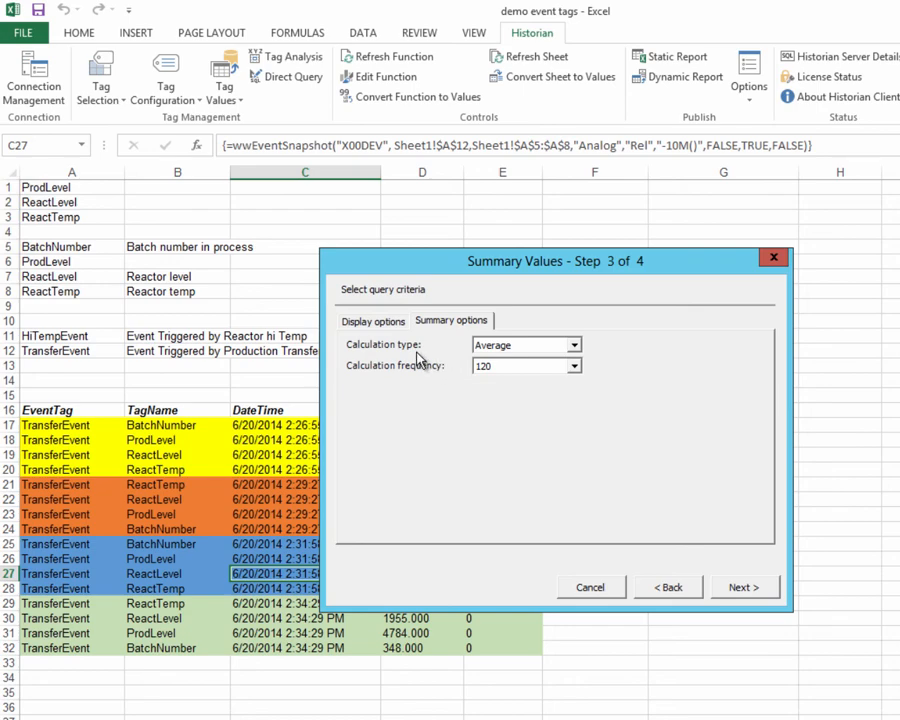
left_click(574, 345)
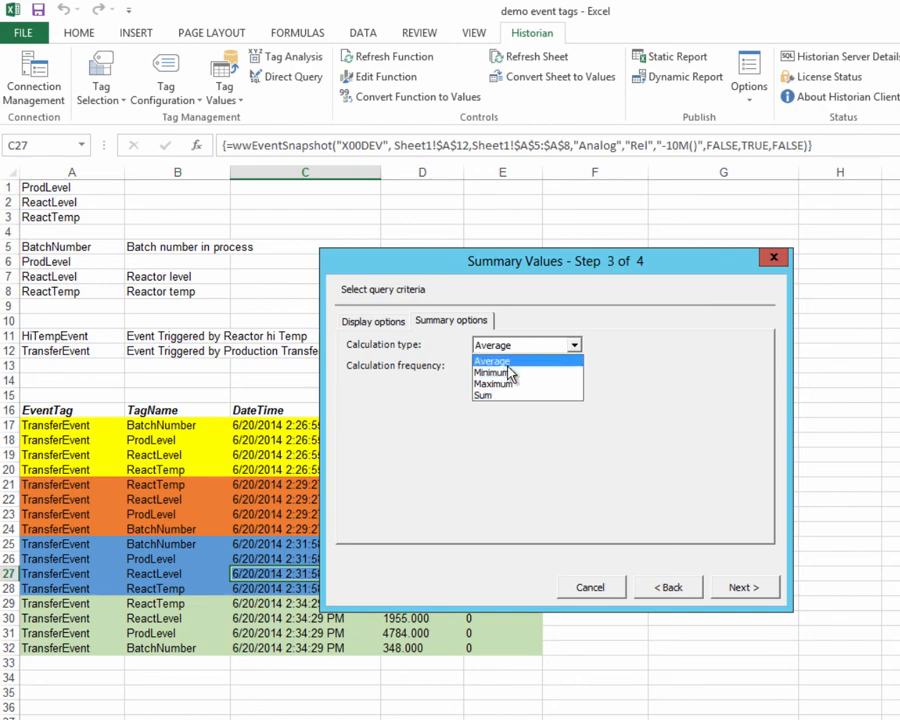
left_click(500, 361)
left_click(575, 366)
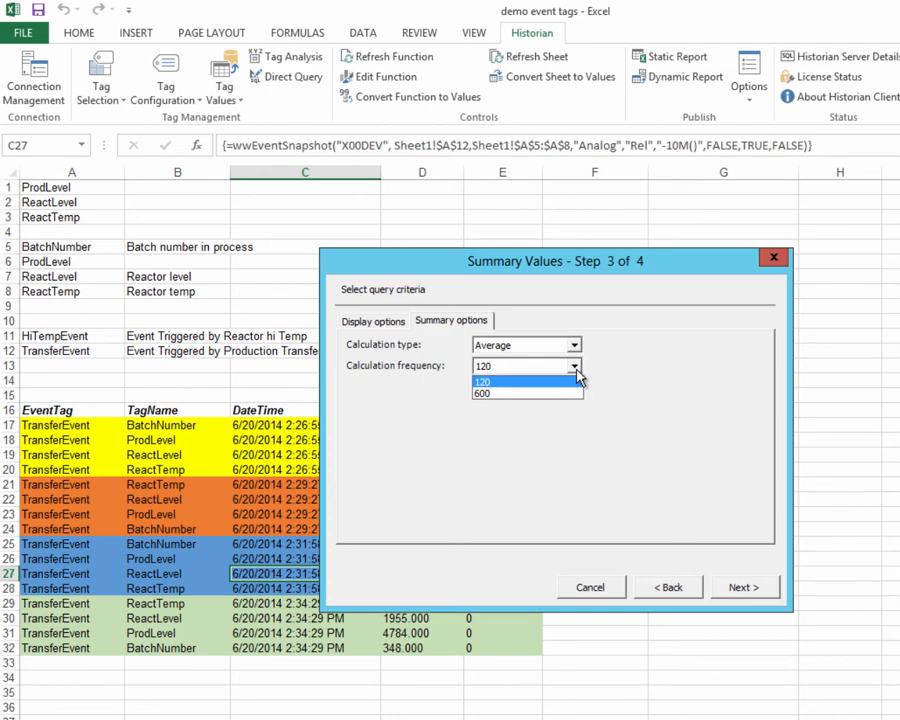
left_click(578, 368)
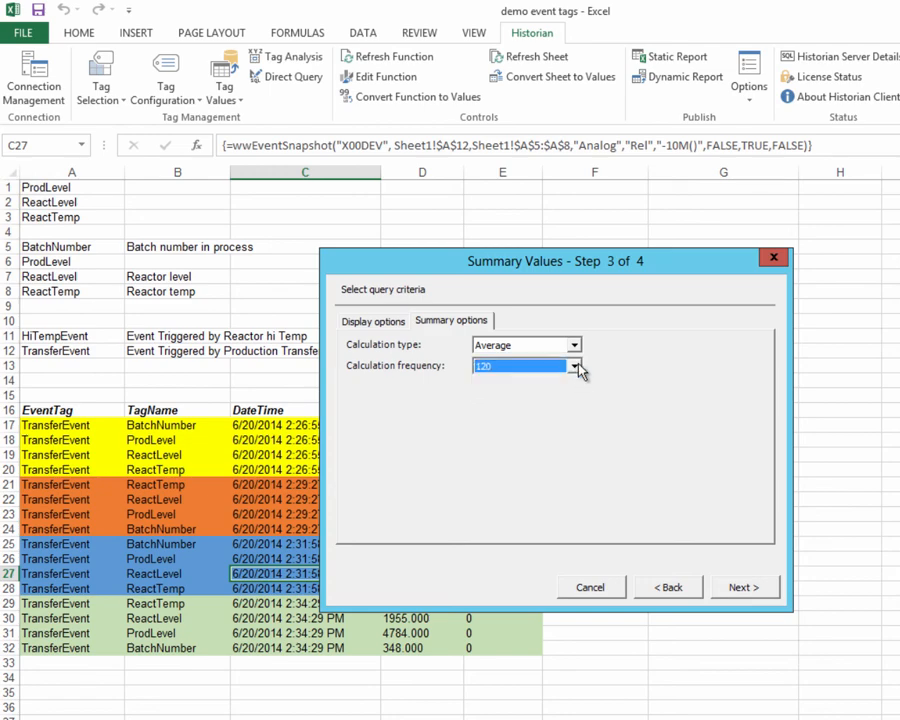
left_click(574, 344)
left_click(490, 393)
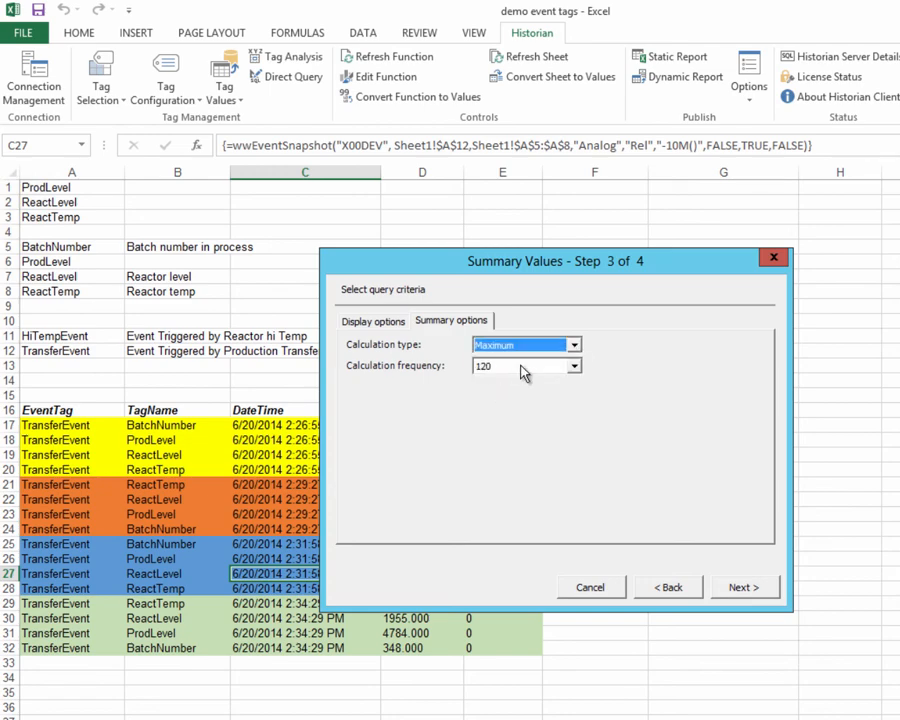
left_click(501, 372)
left_click(503, 375)
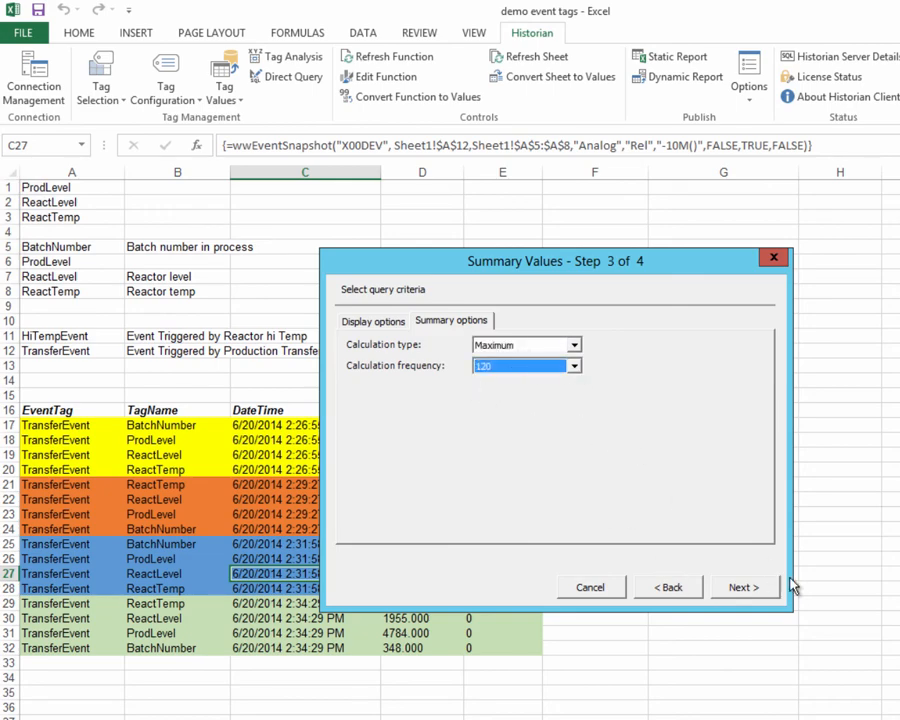
- Run the summary query for the 10 minutes before now and select the returned ProdLevel values in B36:B38
left_click(759, 597)
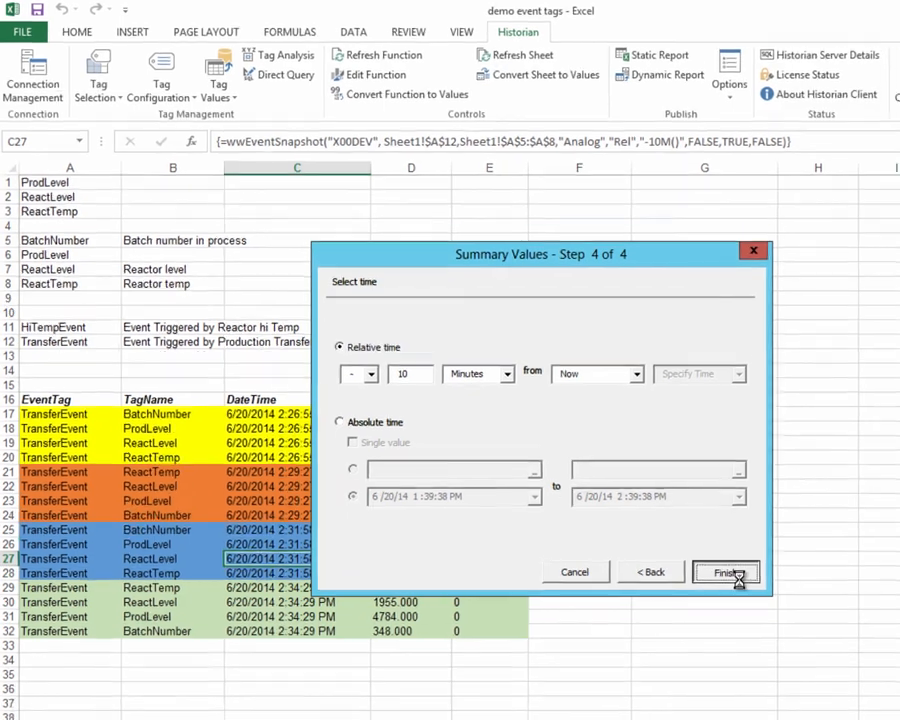
left_click(757, 592)
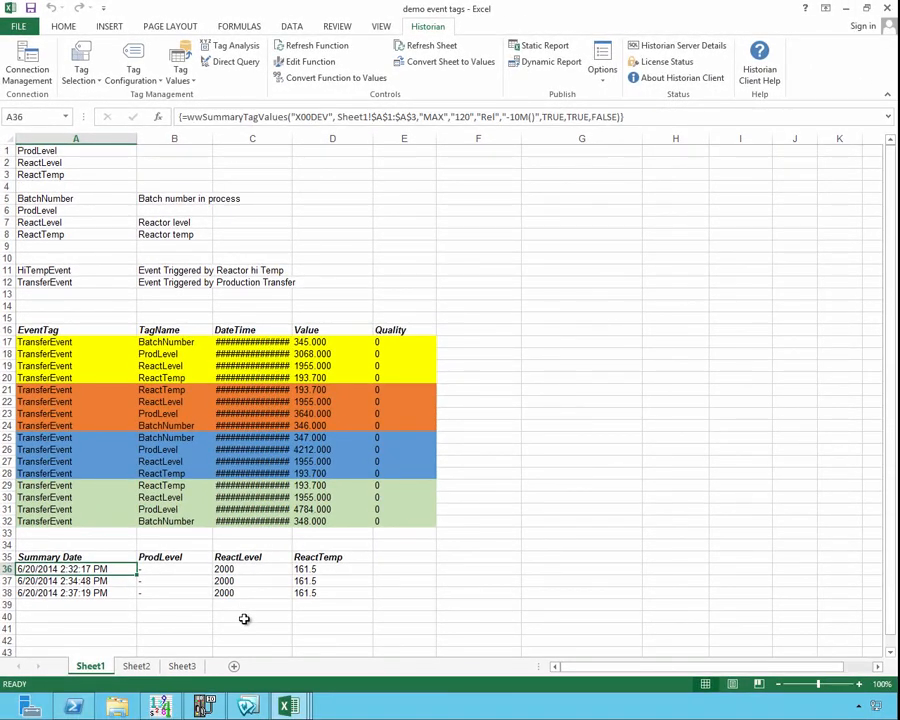
left_click_drag(170, 568, 170, 592)
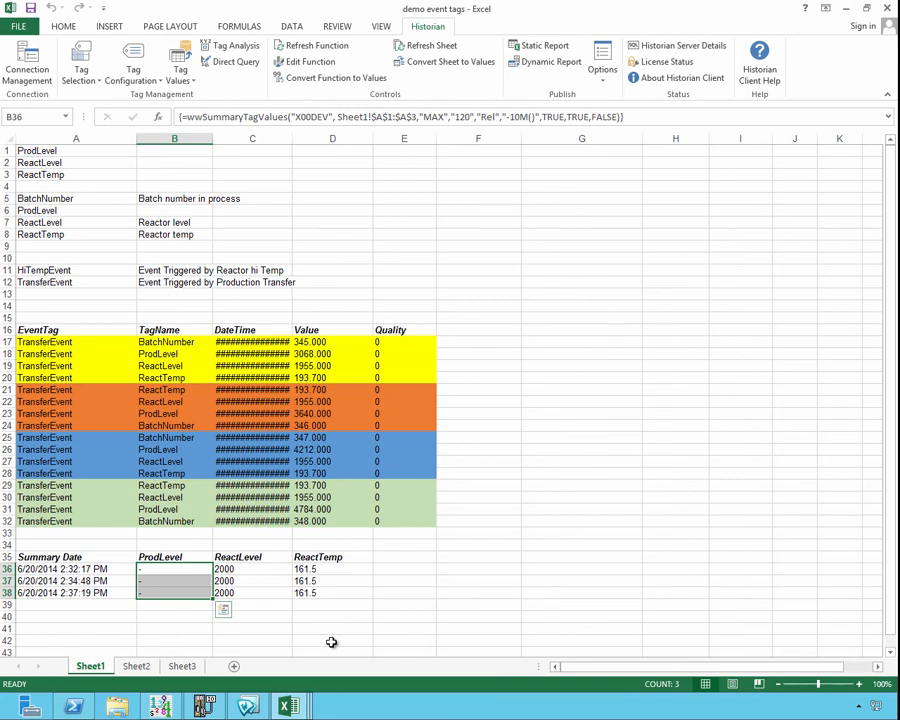
- Start another Summary System Values query for the tags in A1:A3, with its output in cell A41
left_click(76, 627)
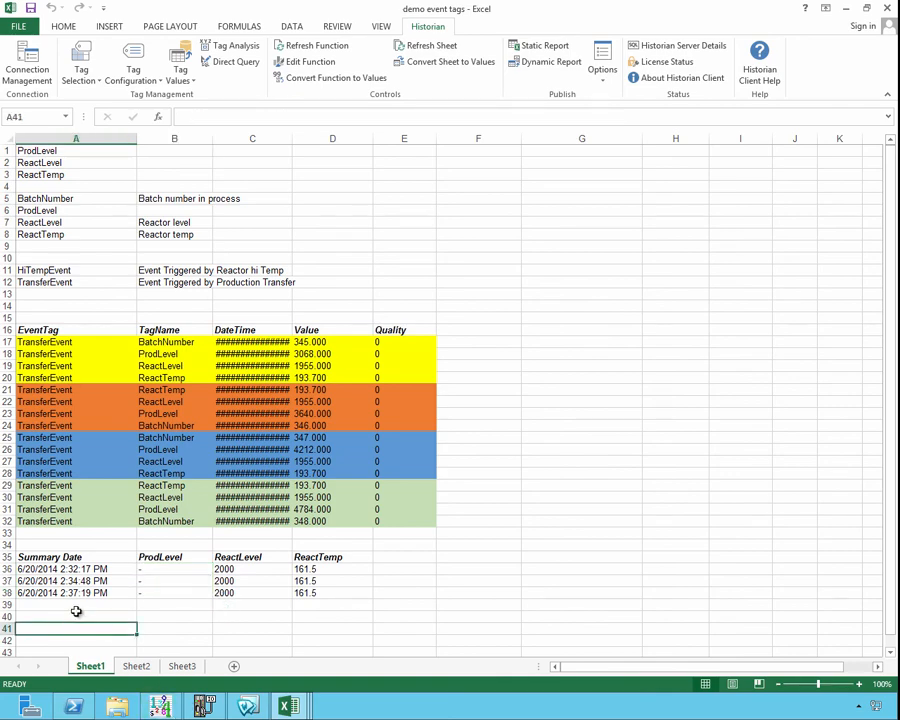
left_click(180, 70)
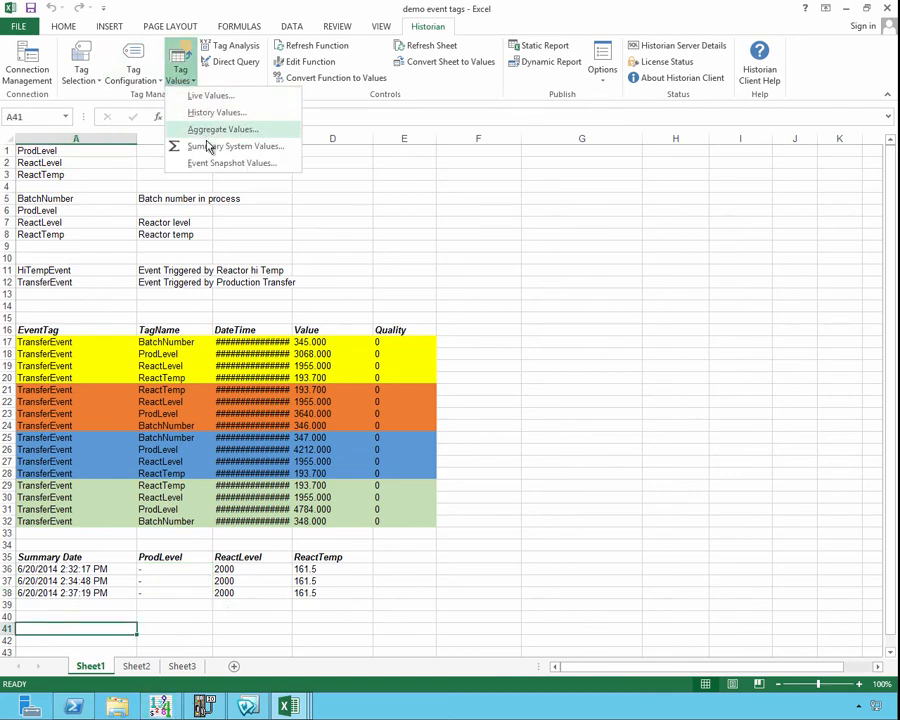
left_click(208, 146)
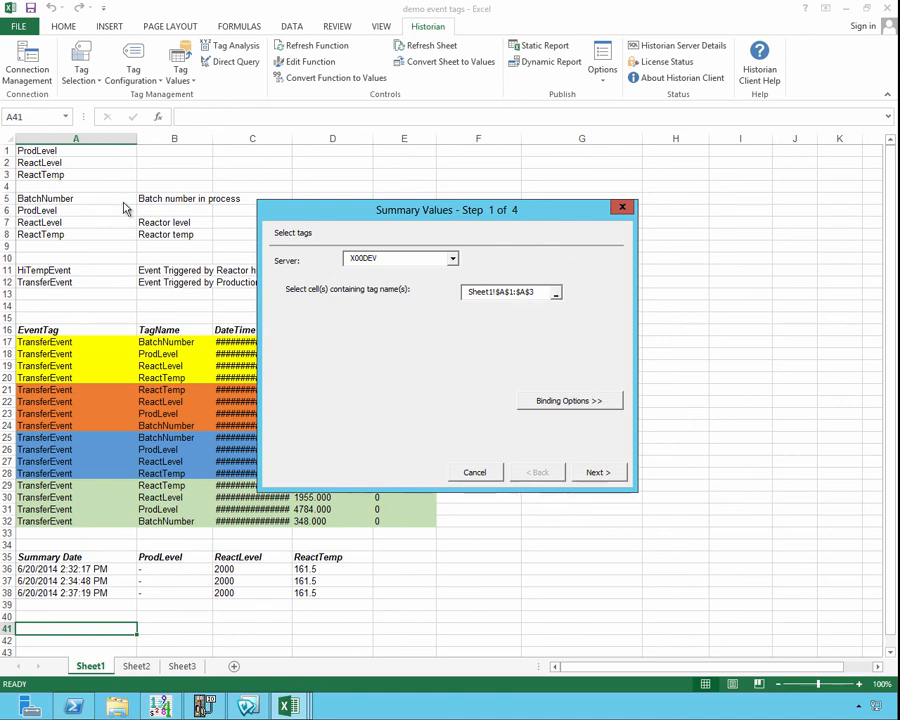
left_click(594, 476)
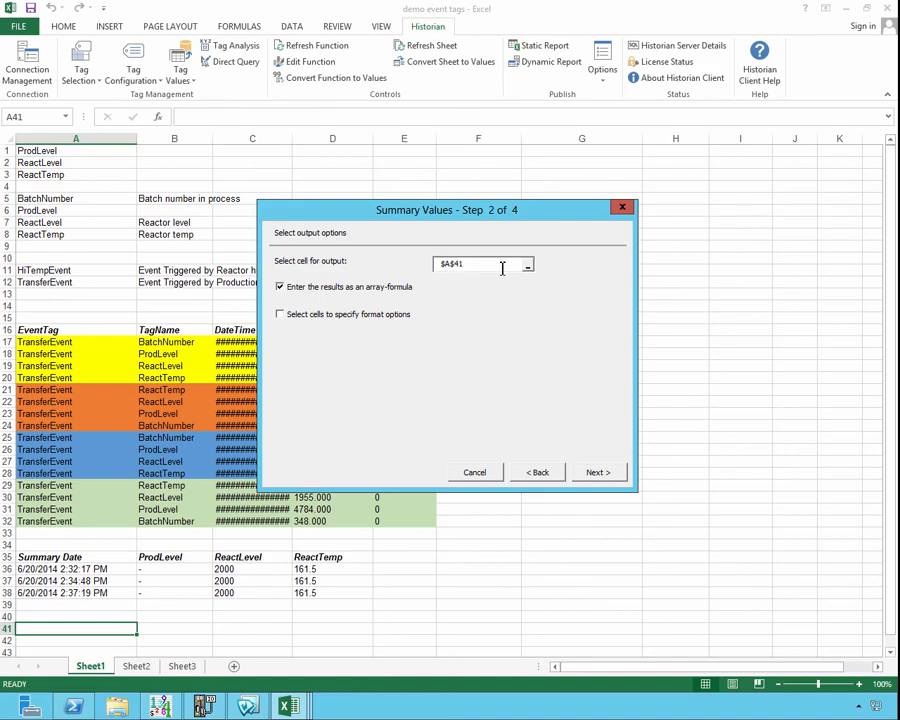
left_click(598, 472)
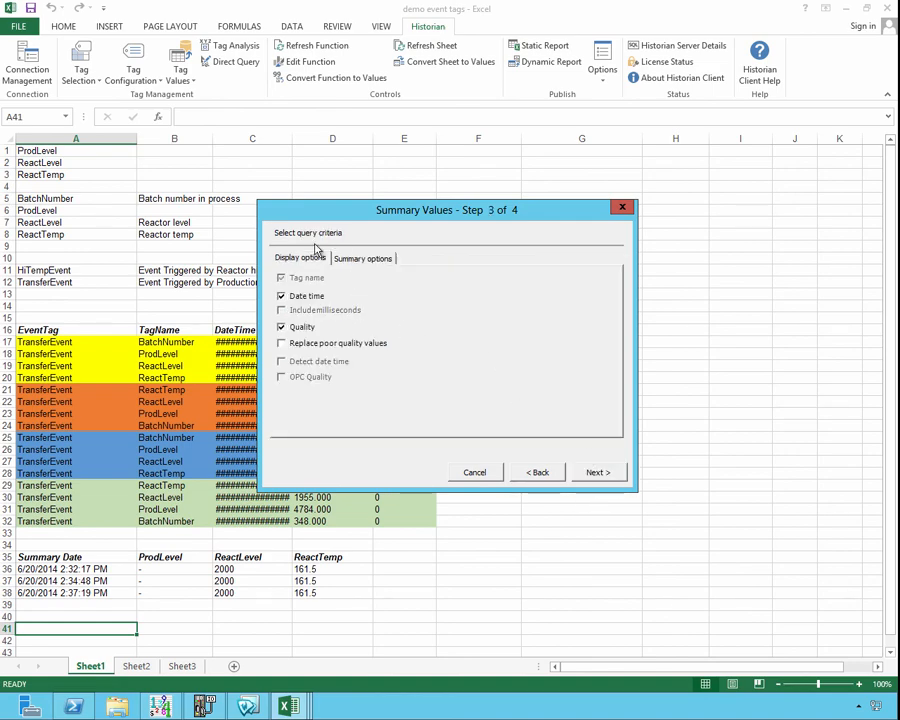
- Set the second summary query's calculation type to Average and its calculation frequency to 600
left_click(354, 262)
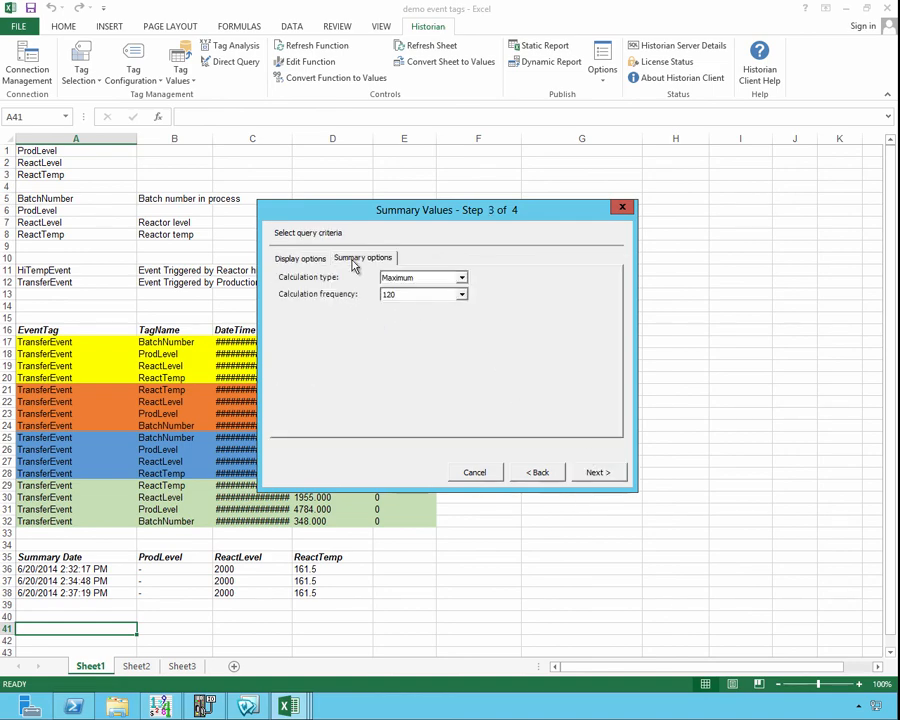
left_click(423, 279)
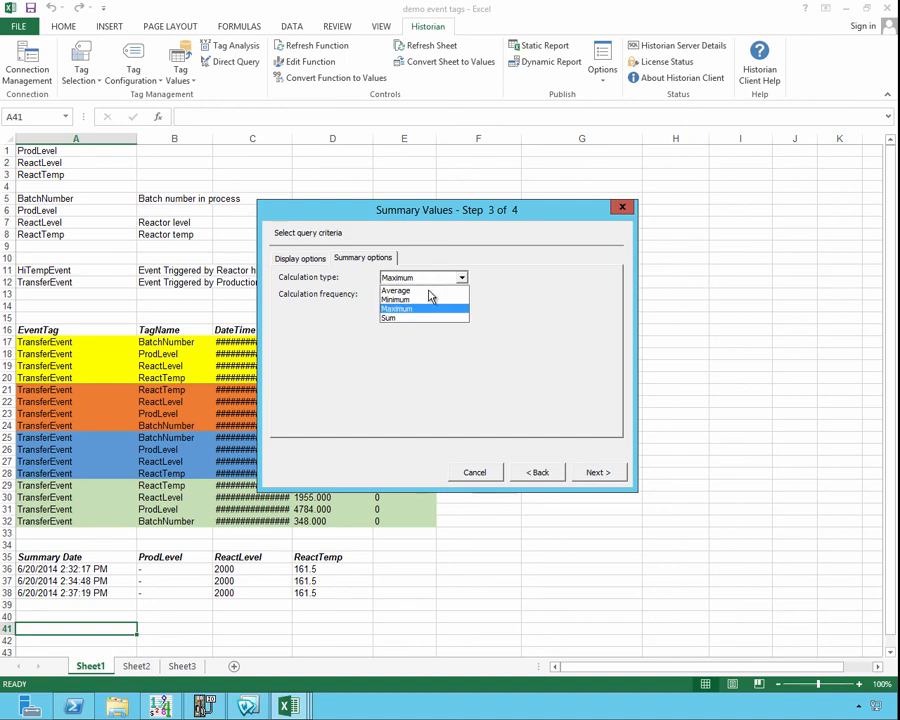
left_click(418, 291)
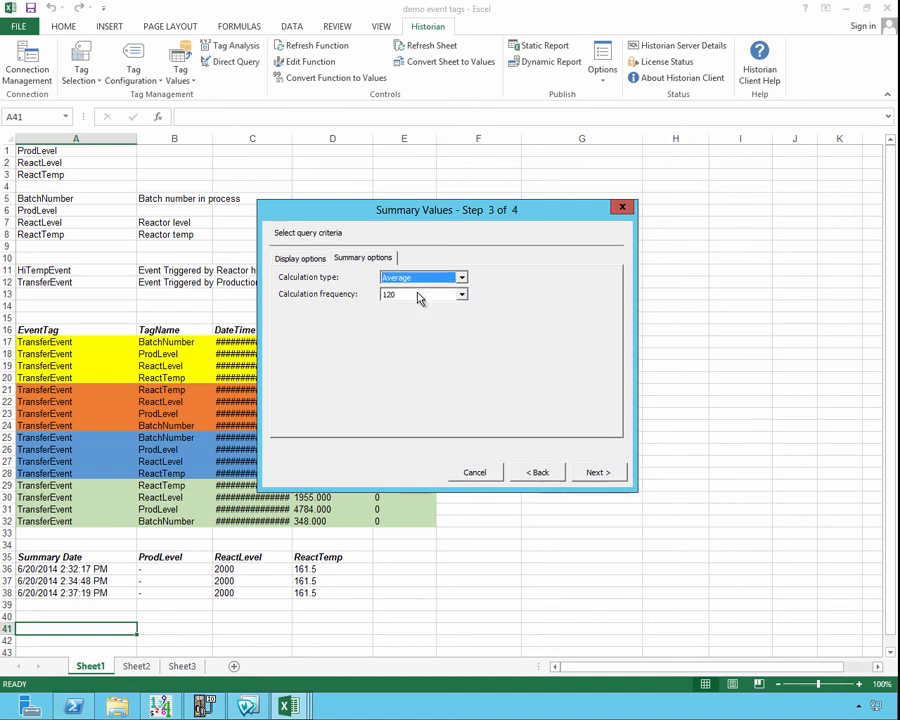
left_click(418, 295)
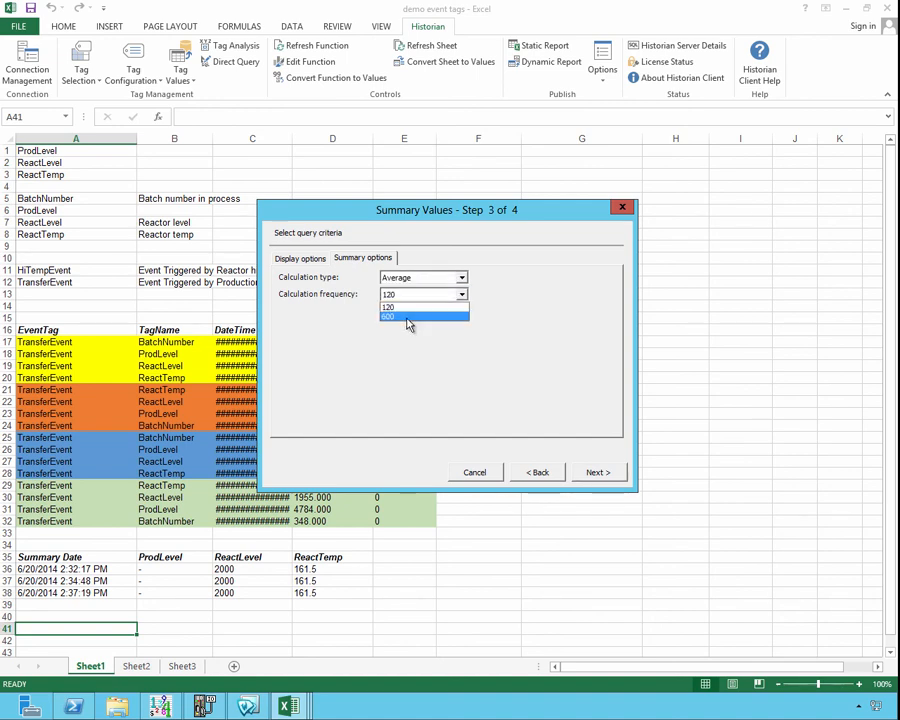
left_click(403, 317)
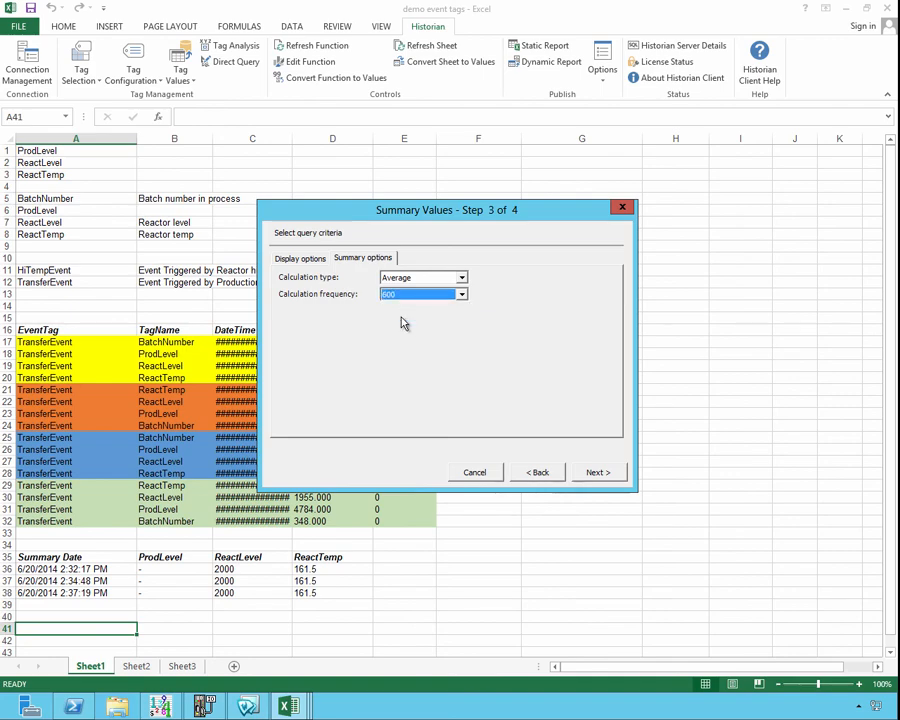
- Run the Average query for the 10 minutes before now and select the range A40:D43 covering its results
left_click(608, 474)
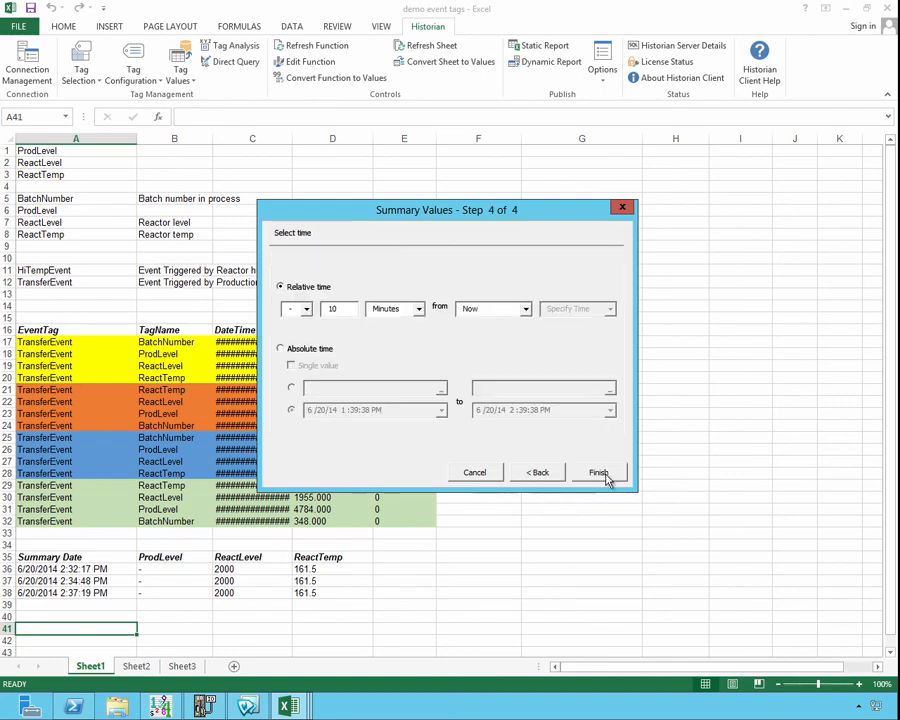
left_click(605, 474)
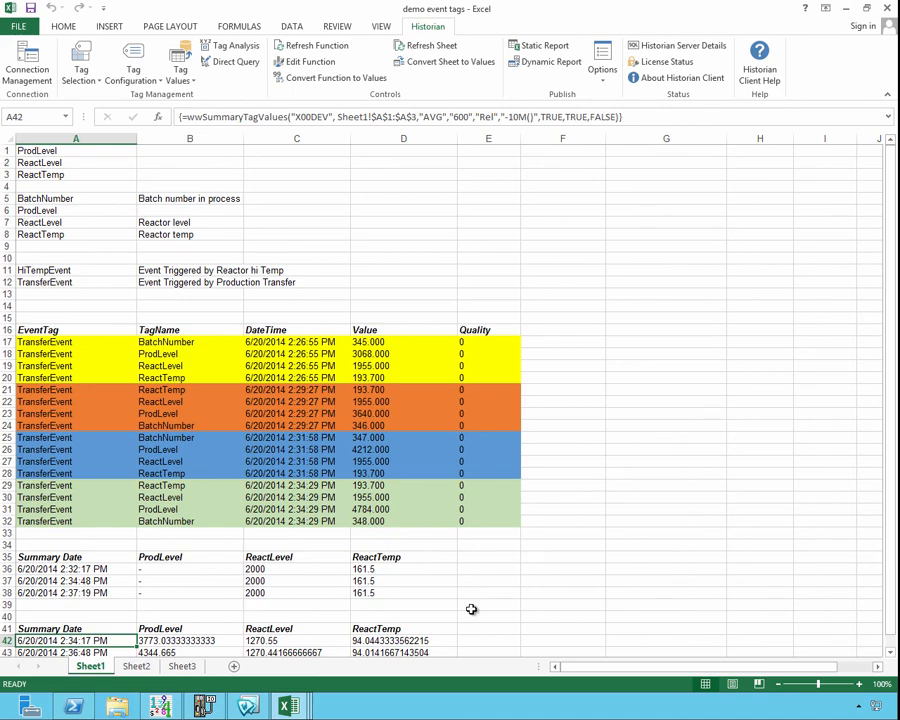
scroll(401, 607, "down", 2)
scroll(401, 607, "down", 1)
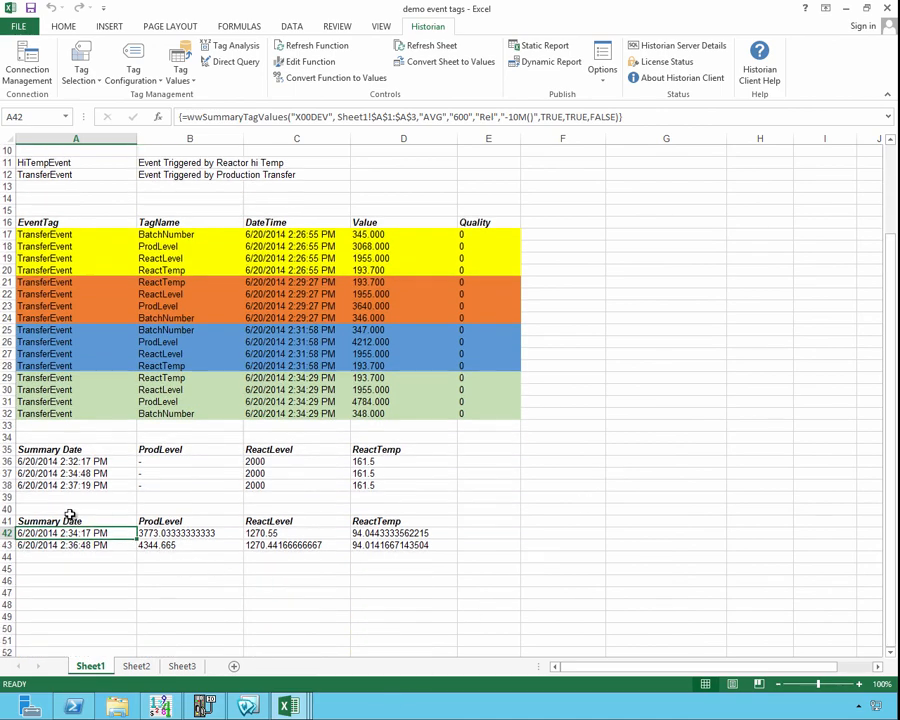
left_click_drag(68, 510, 418, 545)
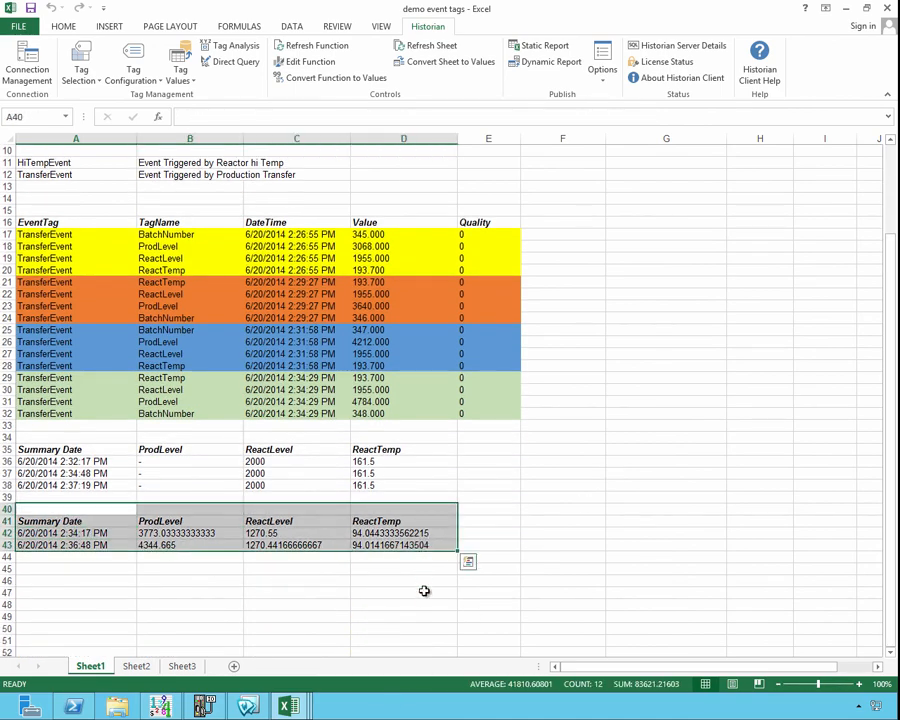